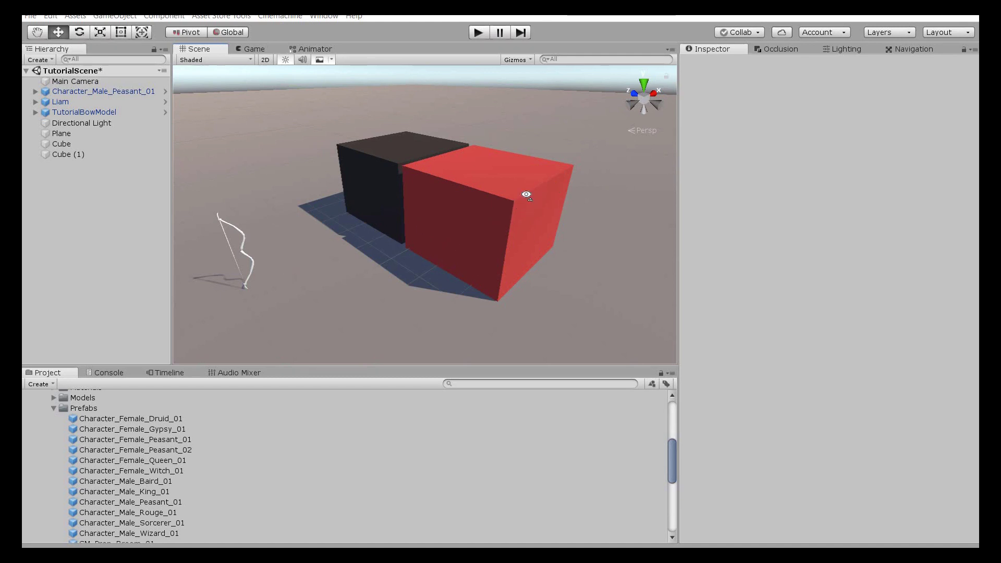
alt+drag(514, 198, 410, 154)
middle_drag(410, 154, 445, 207)
scroll(445, 207, up, 3)
alt+drag(445, 207, 407, 208)
mouse_move(407, 209)
middle_down()
mouse_move(411, 163)
mouse_move(412, 212)
middle_up()
scroll(417, 157, up, 3)
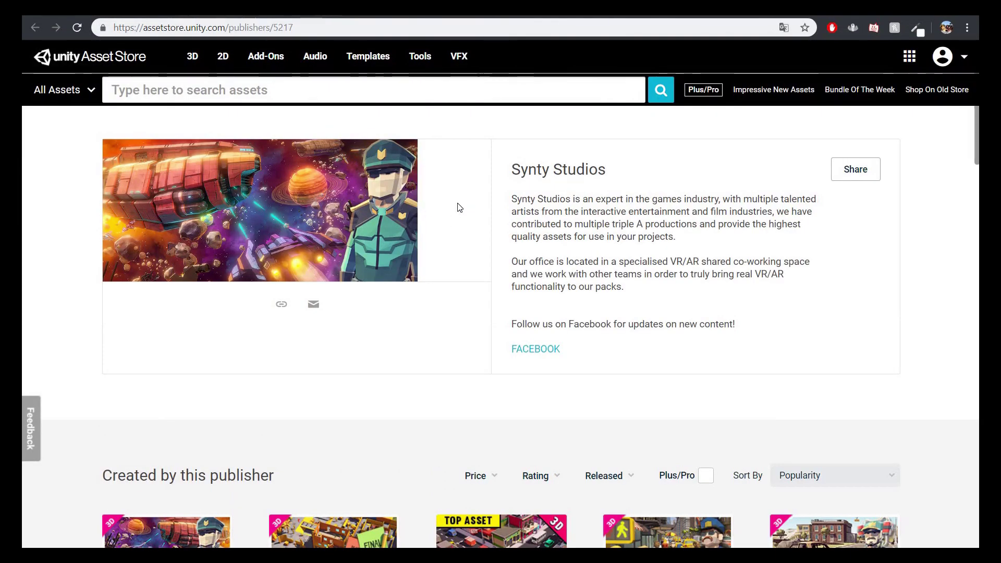
Step: Switch to the Unity Asset Store and browse the POLYGON packs on the Synty Studios publisher page
scroll(417, 199, down, 3)
scroll(420, 201, down, 6)
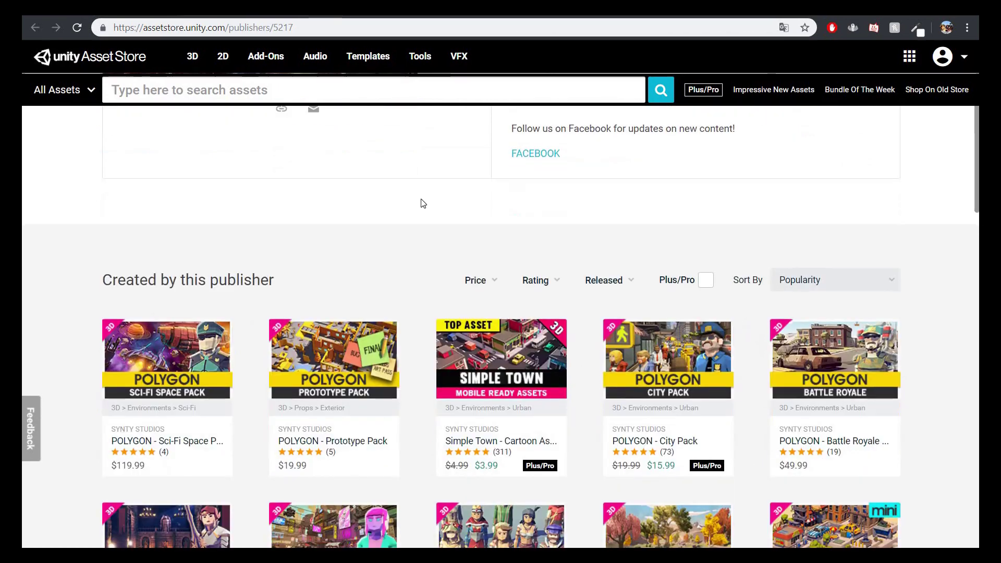
scroll(540, 351, up, 3)
scroll(540, 350, up, 1)
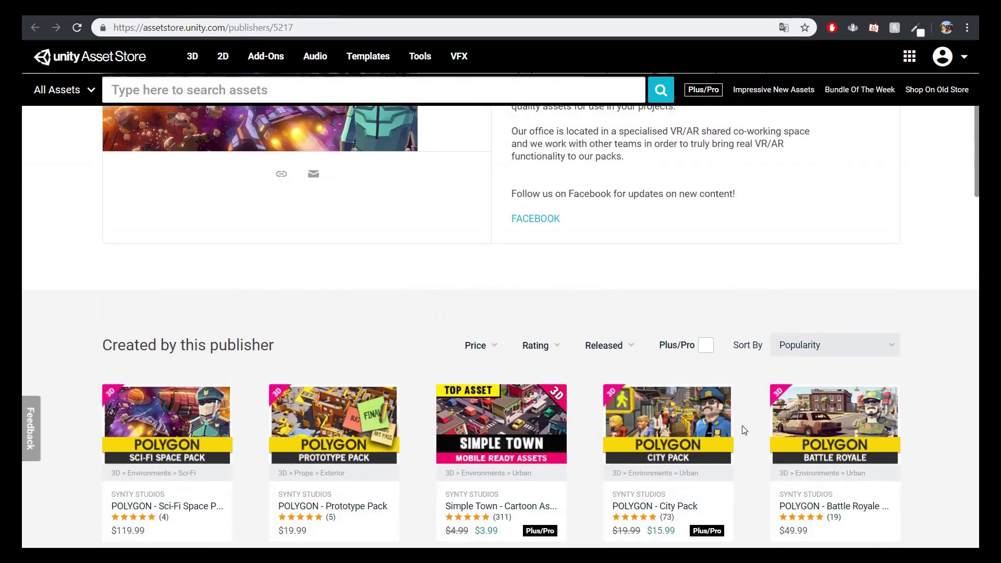
scroll(522, 365, down, 5)
scroll(500, 459, up, 6)
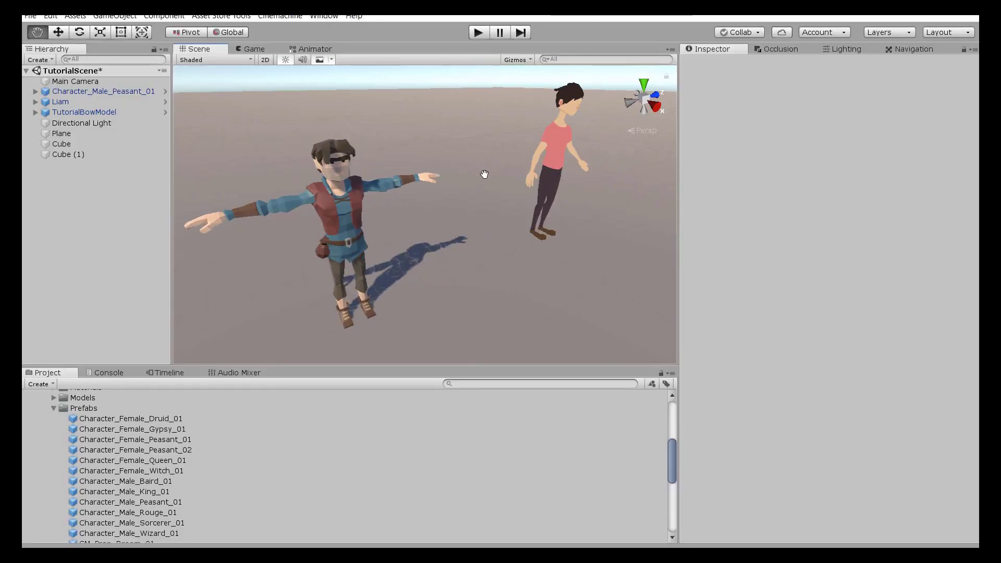
Step: Browse the stylized character assets on the Akishaqs publisher page in the Unity Asset Store
drag(484, 174, 469, 219)
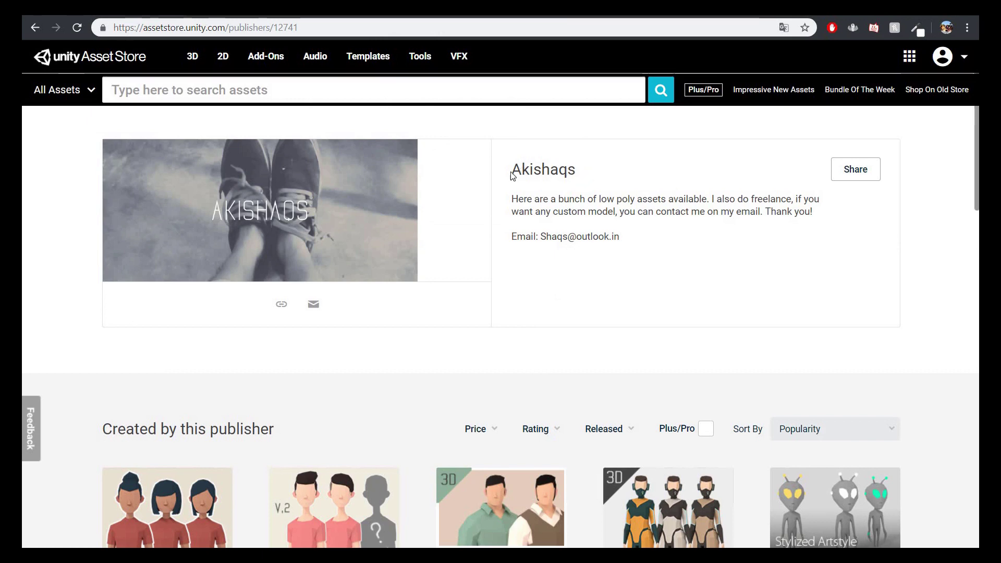
drag(522, 171, 580, 174)
click(630, 240)
scroll(588, 262, down, 8)
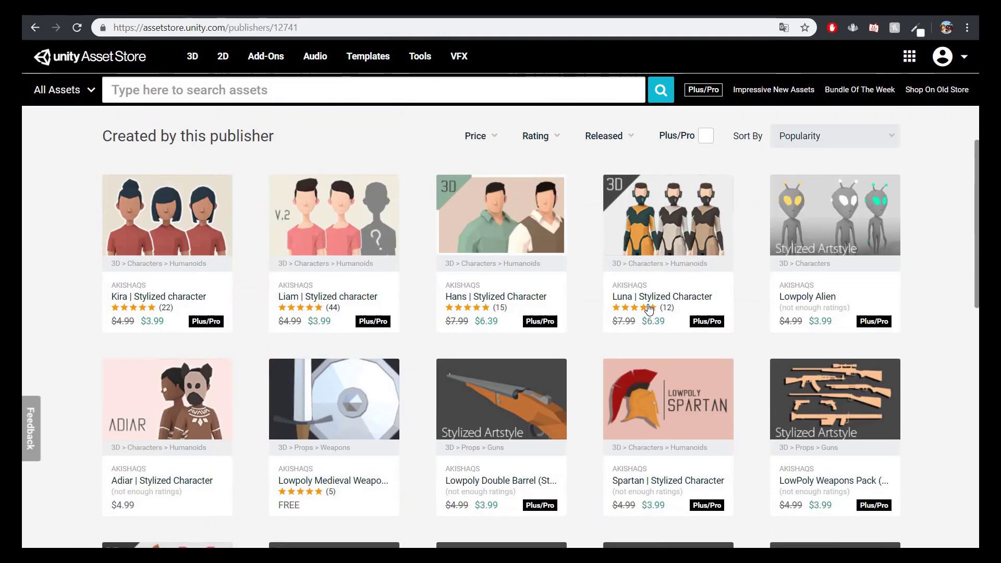
scroll(444, 272, up, 4)
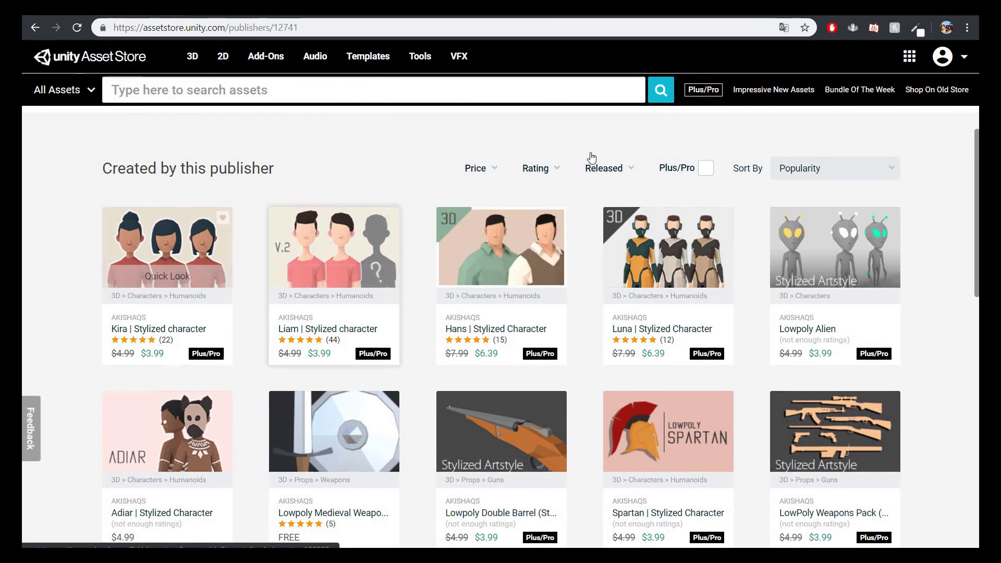
click(392, 11)
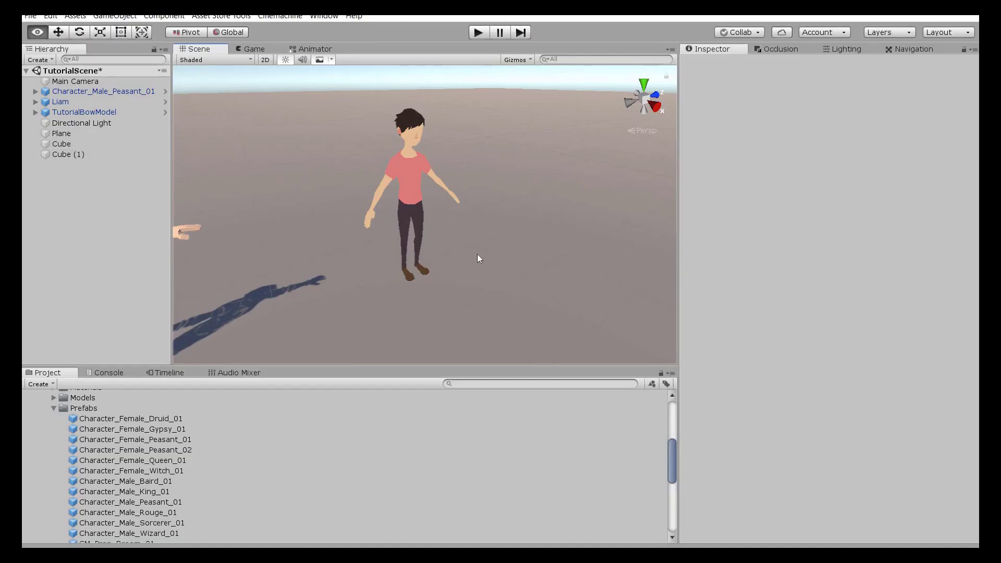
Step: Switch to Unity and examine the two characters, the bow and the cubes in the scene
middle_drag(476, 257, 536, 233)
scroll(454, 235, down, 2)
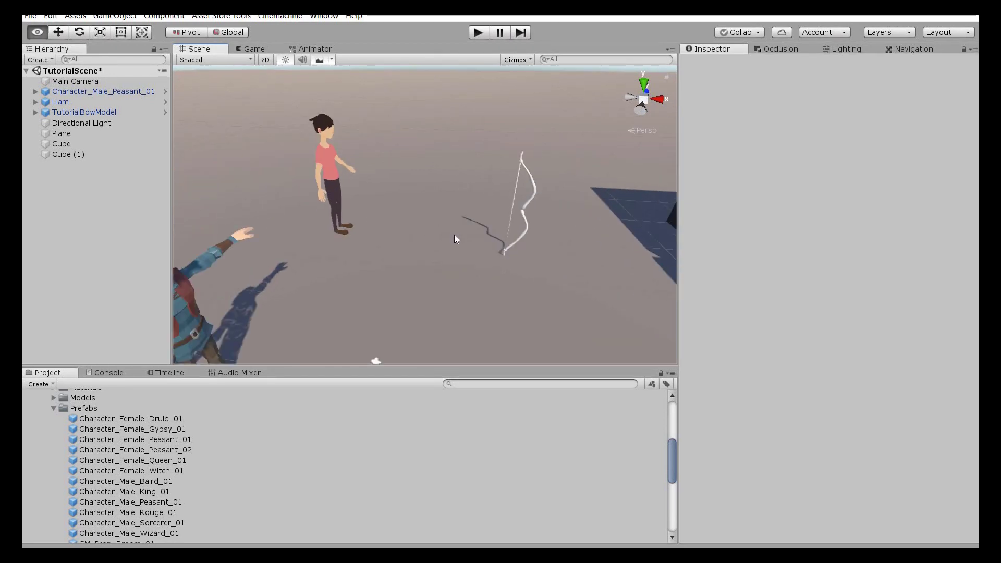
right_drag(455, 235, 458, 239)
scroll(460, 236, down, 1)
scroll(462, 235, up, 4)
middle_drag(462, 235, 472, 224)
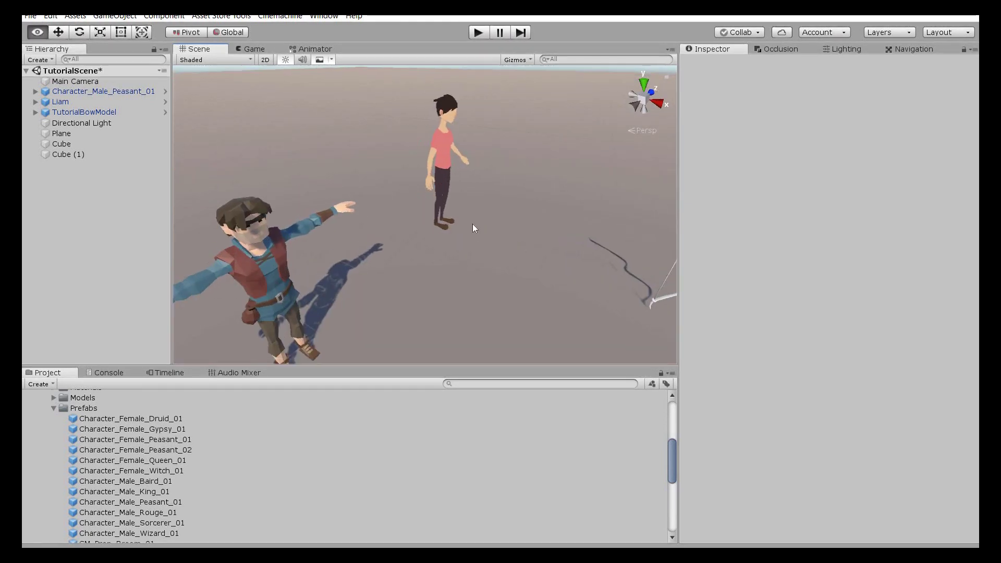
right_drag(472, 224, 470, 221)
scroll(470, 221, down, 3)
middle_drag(470, 221, 423, 206)
right_drag(423, 206, 306, 173)
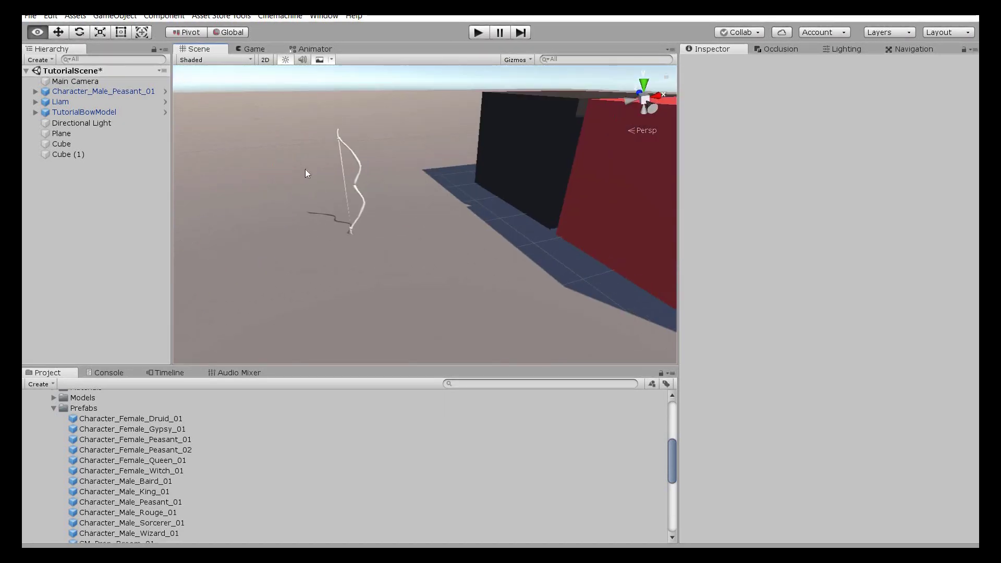
Step: Open the TutorialBowModel prefab for editing and remove its Standardized Bow script component
click(110, 112)
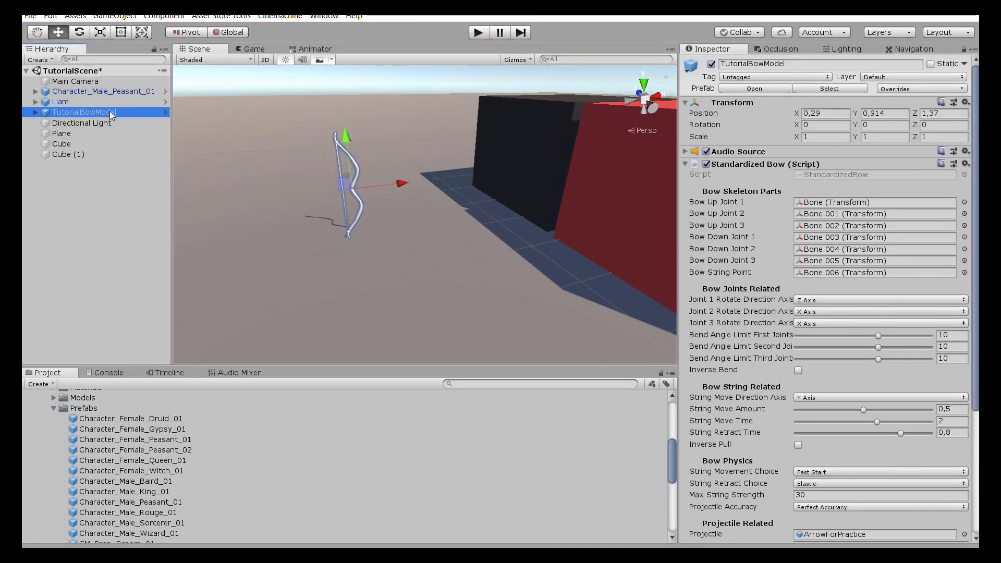
double_click(110, 112)
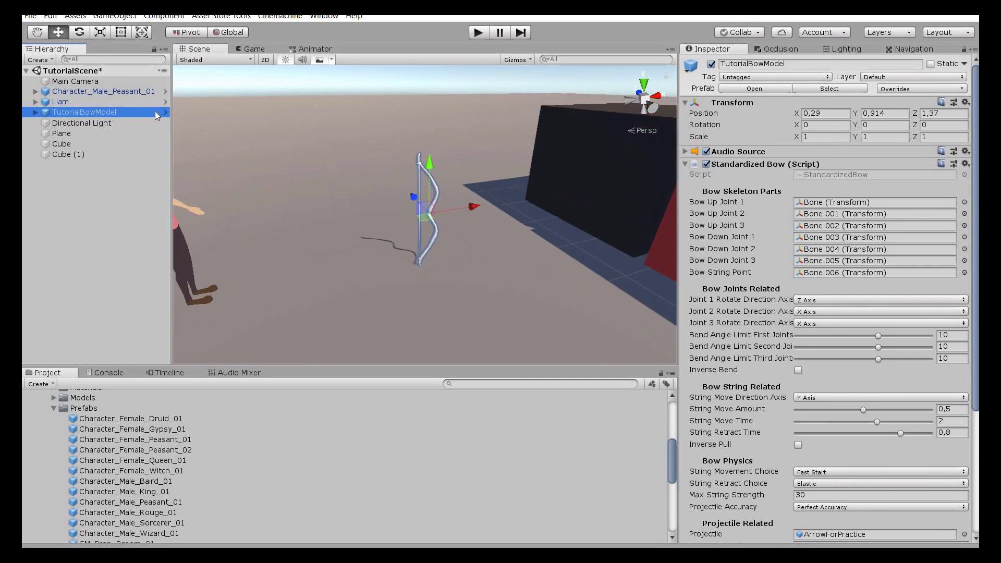
click(166, 113)
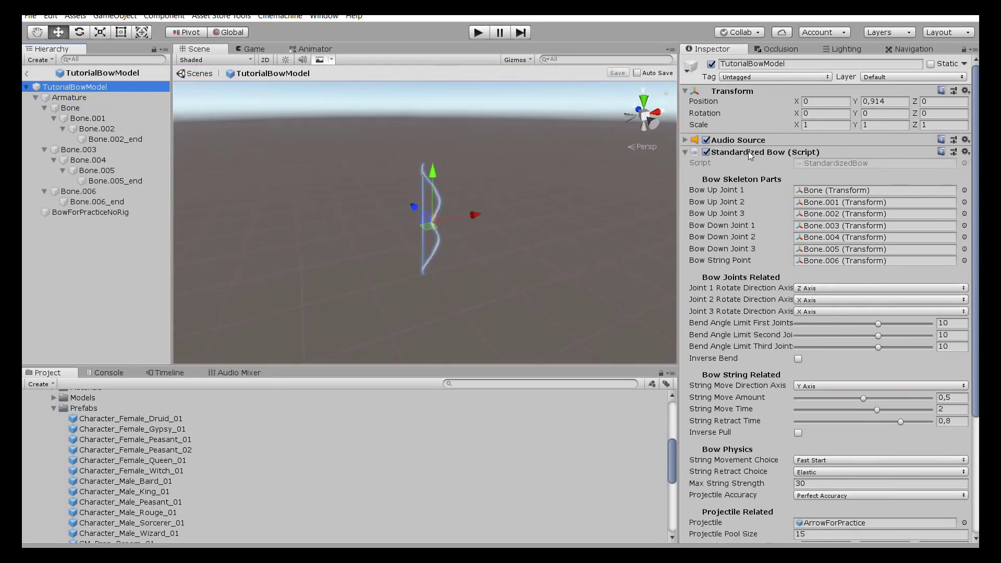
right_click(757, 157)
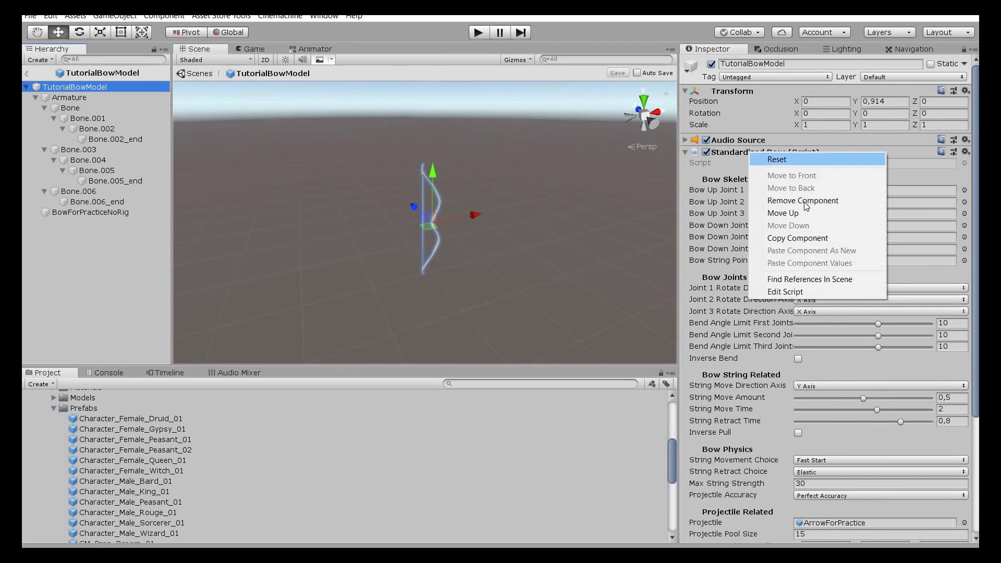
click(806, 201)
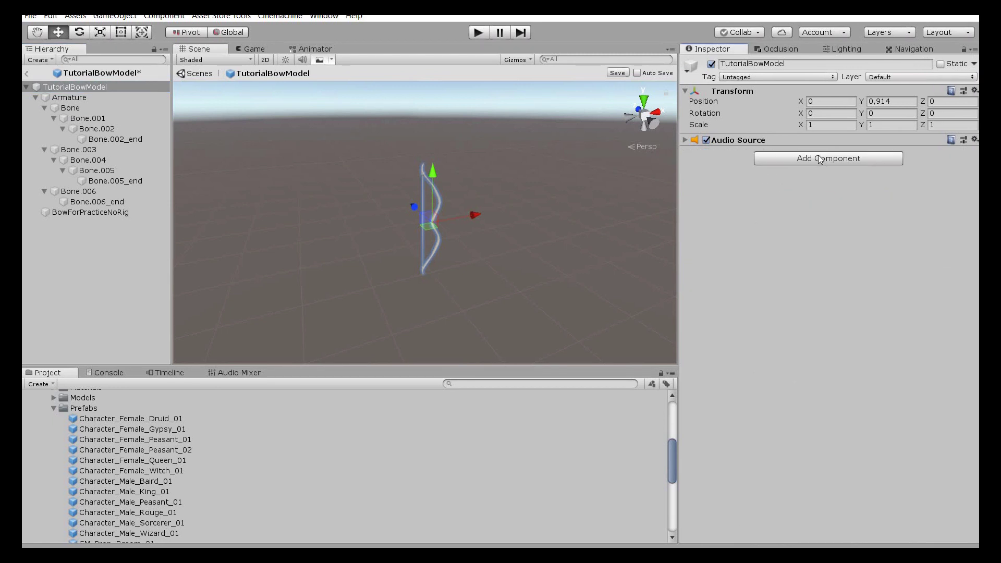
Step: Add the Standardized Bow For Hand script to TutorialBowModel and fill its skeleton parts by finding the bow rig joints
key(ctrl+shift+a)
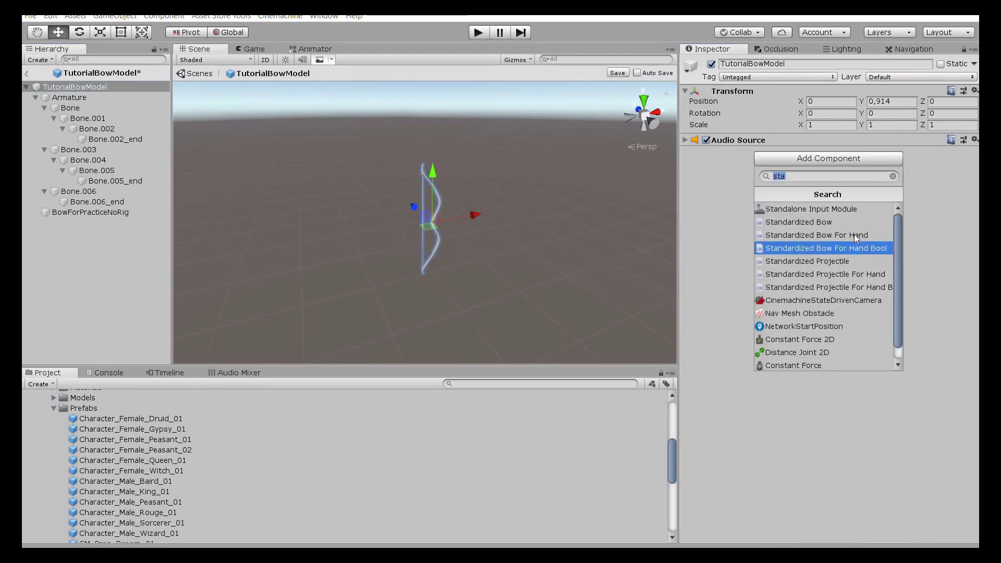
click(852, 235)
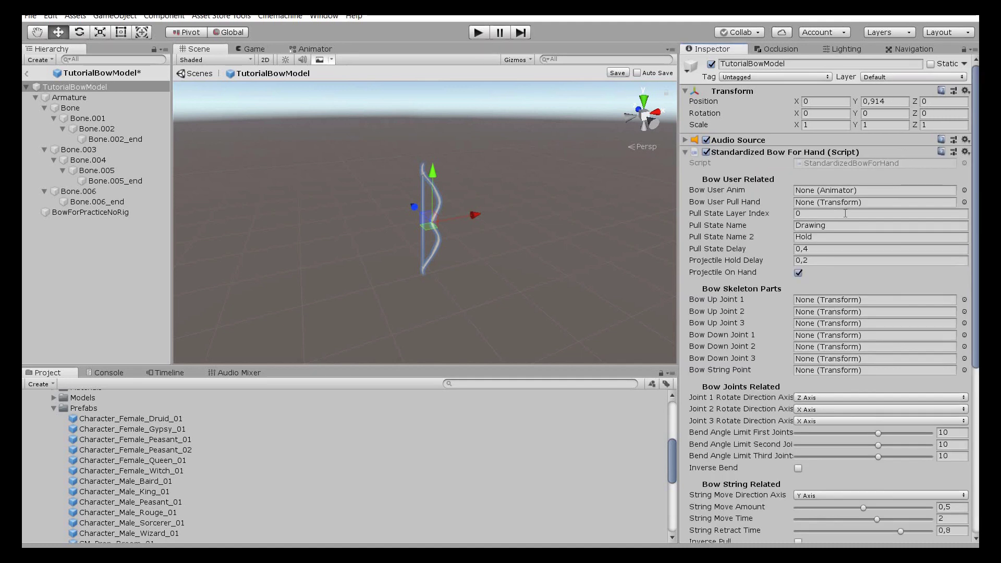
scroll(825, 259, down, 3)
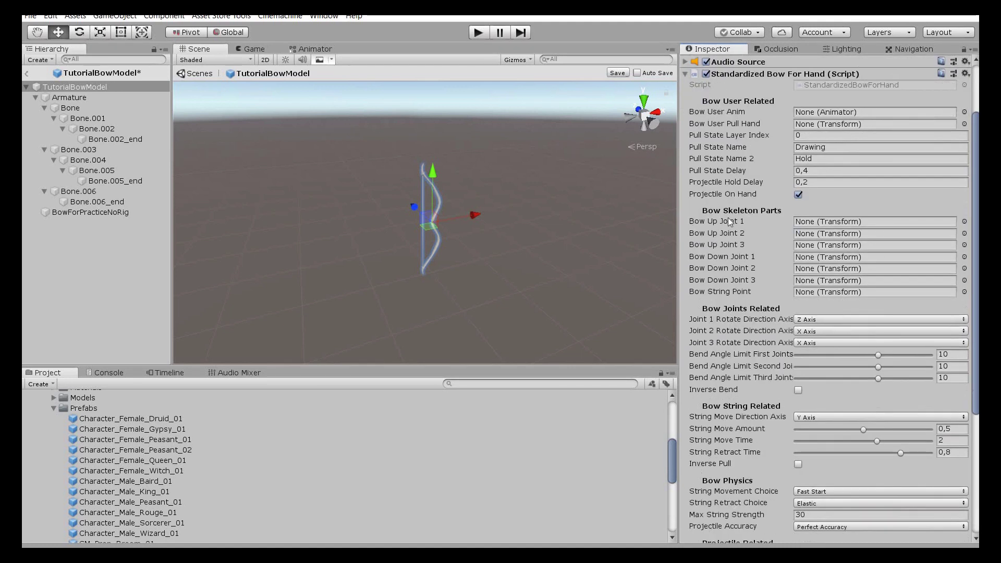
scroll(778, 242, down, 5)
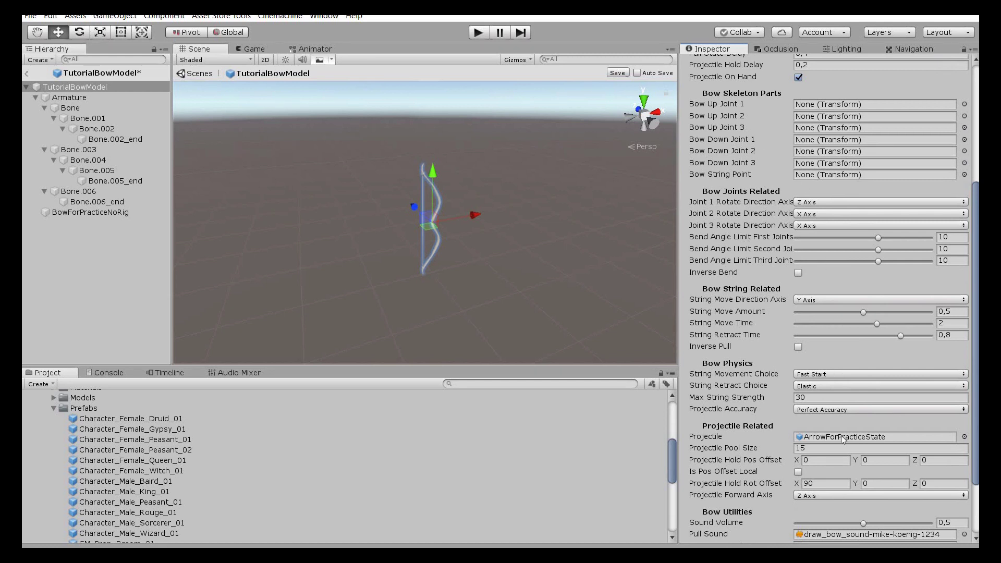
scroll(838, 508, down, 3)
click(841, 498)
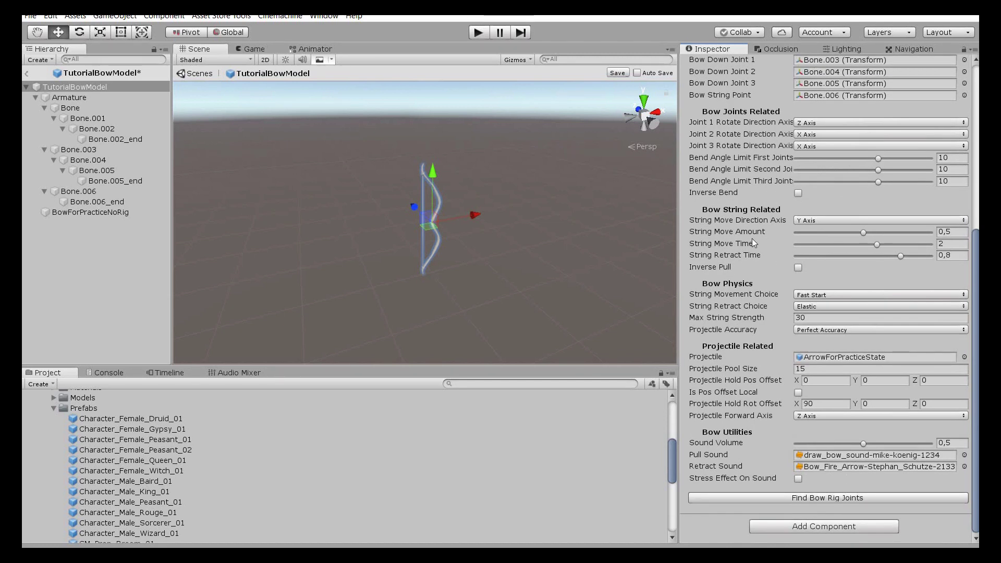
Step: Save the TutorialBowModel prefab and return to the main scene
scroll(829, 312, up, 10)
click(618, 73)
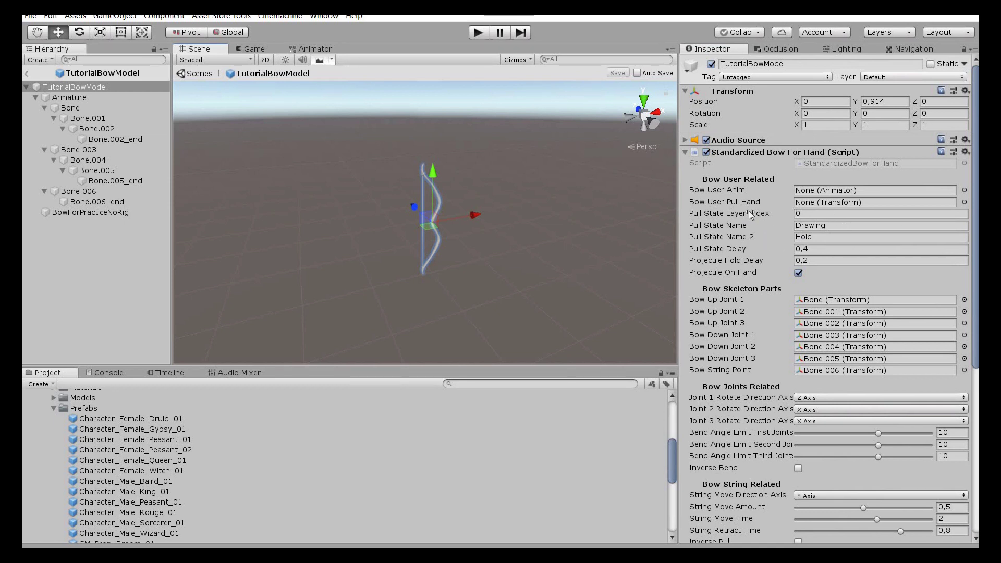
click(207, 74)
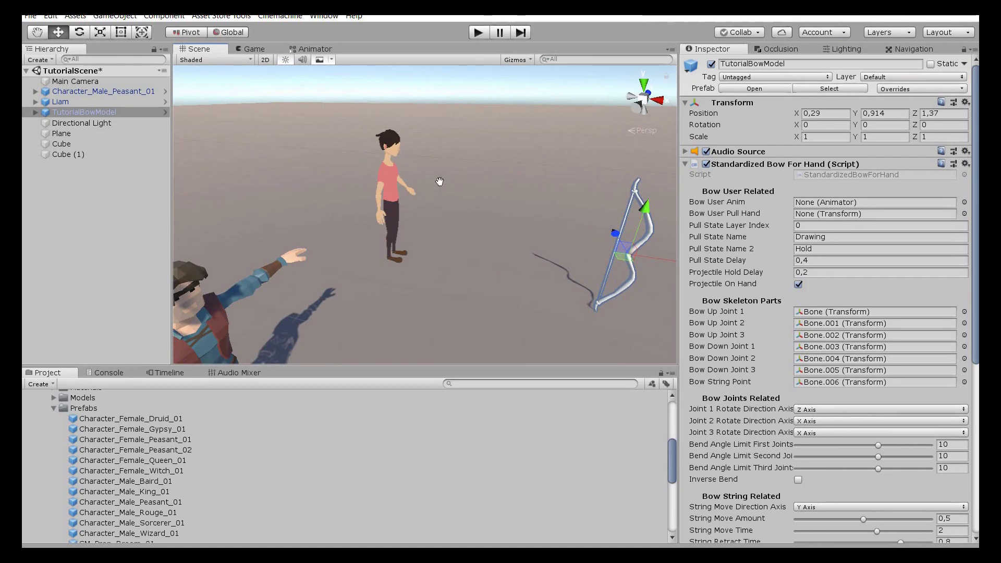
Step: Select Character_Male_Peasant_01 in the scene and frame it in the view
right_drag(487, 132, 447, 131)
middle_drag(446, 130, 334, 116)
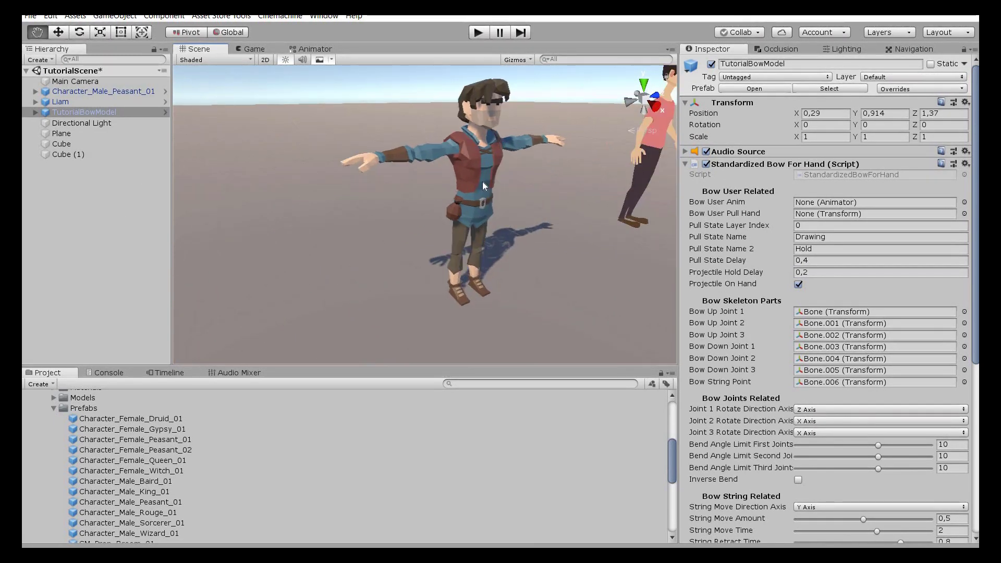
click(329, 148)
key(f)
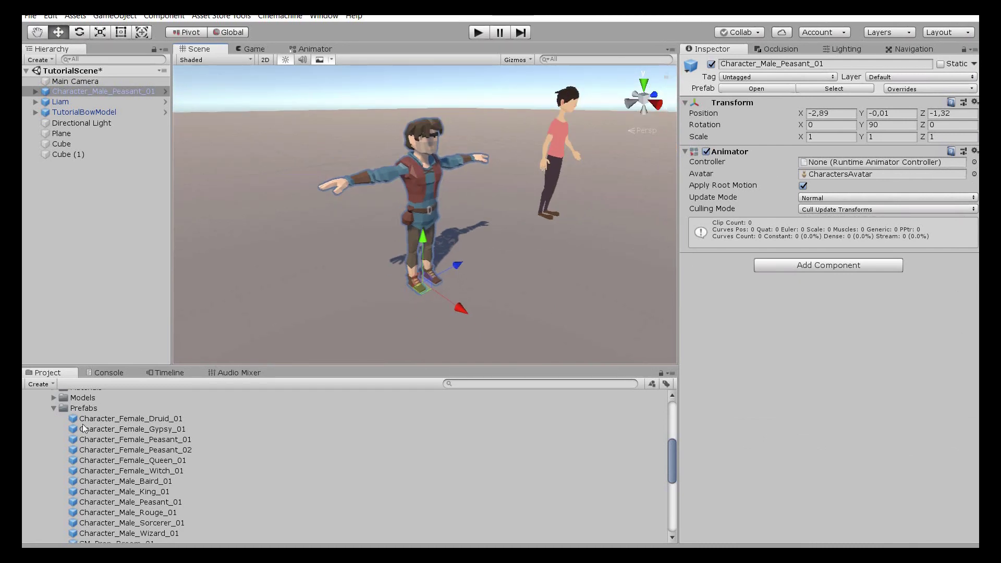
Step: Open ExampleBowUserController from StandardizedSet's Animator Controllers folder and inspect its Drawing state
scroll(42, 442, up, 3)
key(Left)
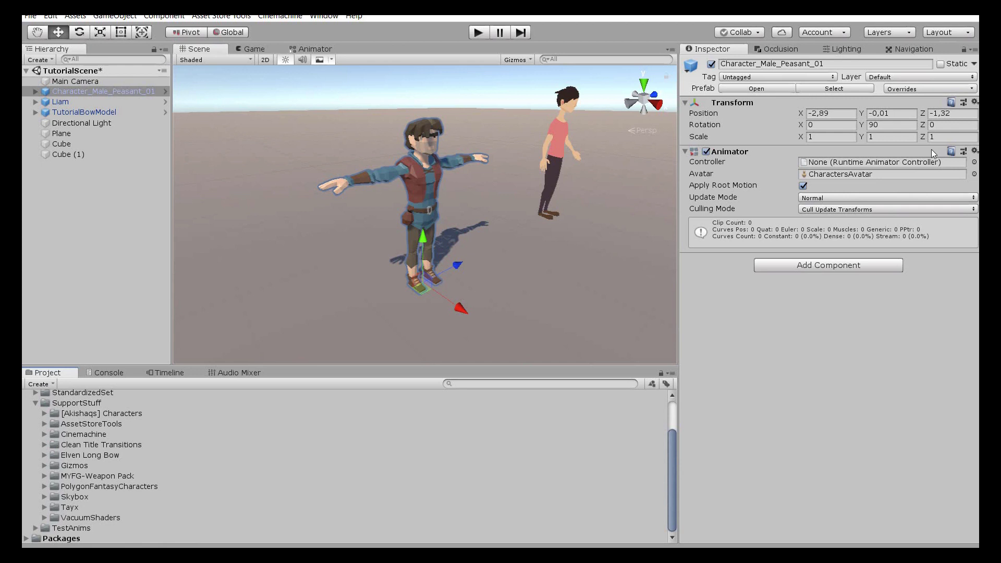
click(36, 403)
click(39, 440)
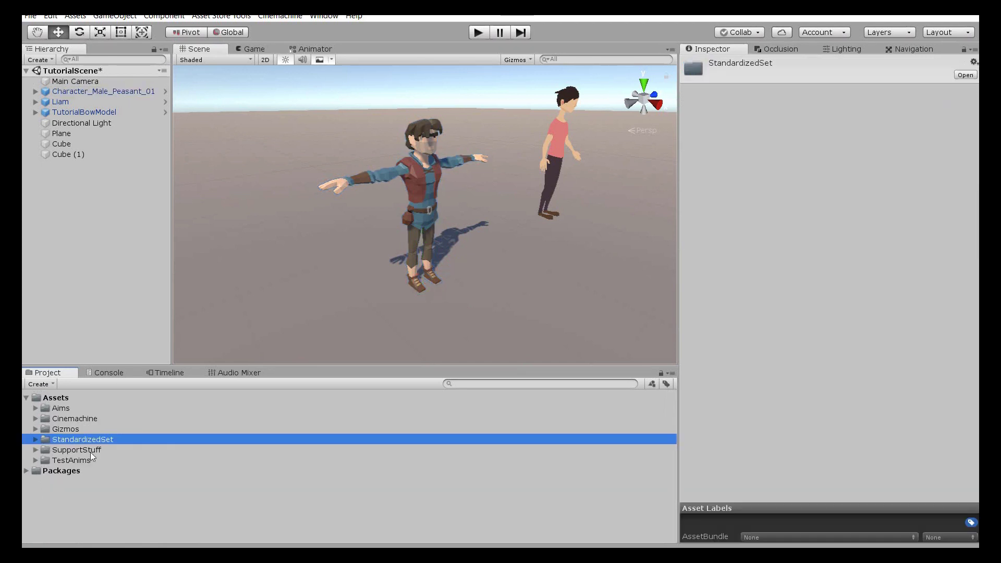
click(34, 440)
scroll(55, 417, down, 2)
click(45, 411)
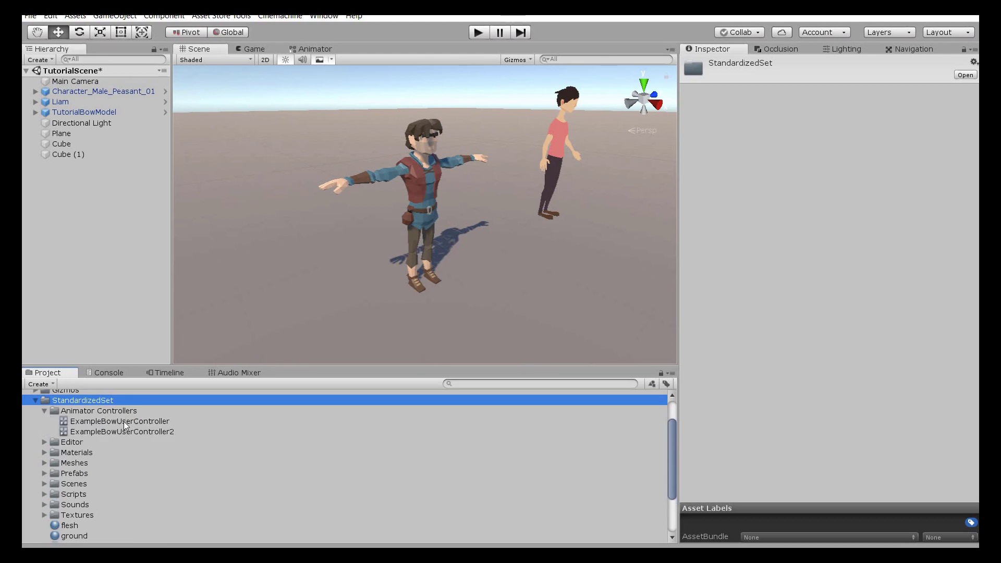
double_click(123, 421)
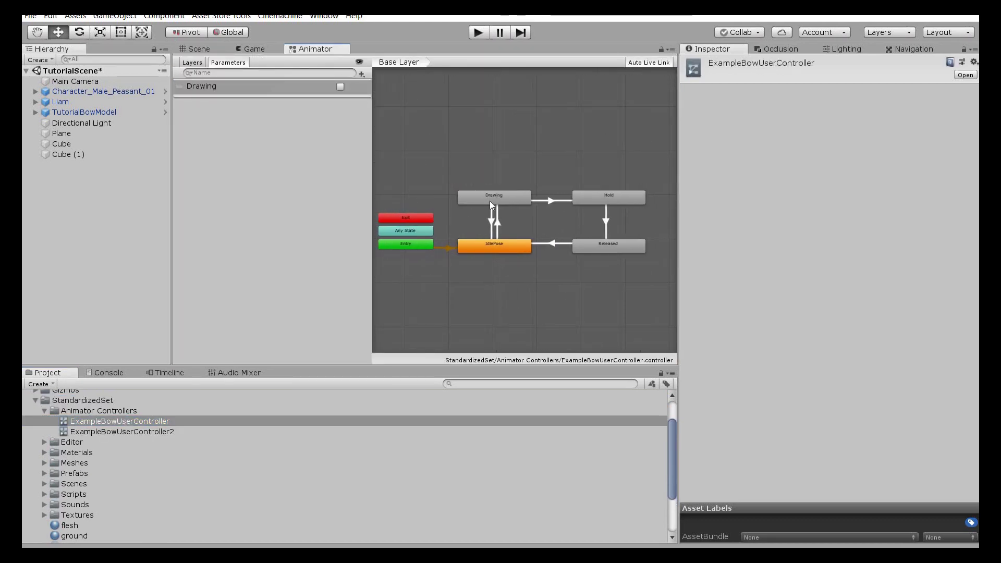
click(490, 201)
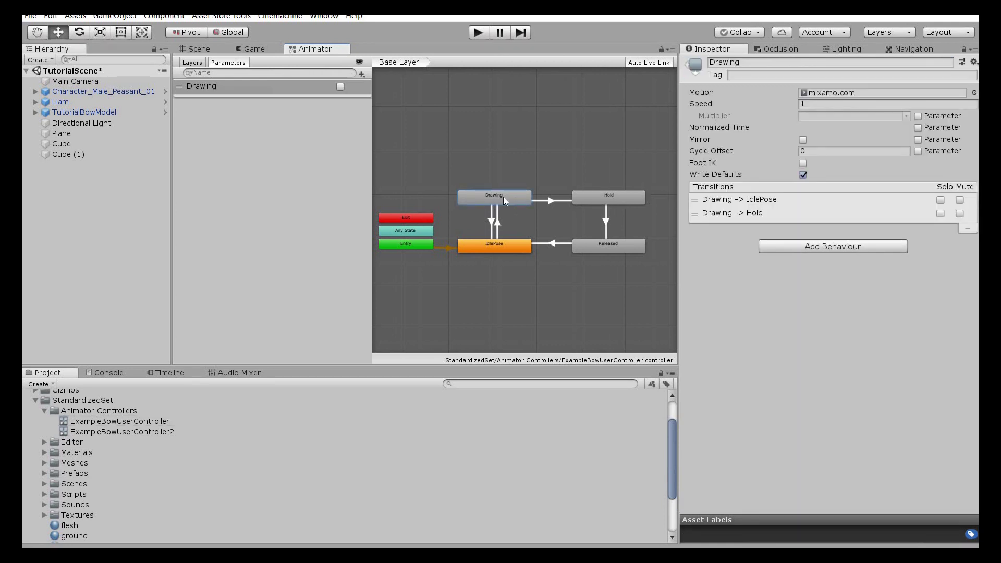
Step: Open ExampleBowUserController2 and examine its states and transitions for comparison
double_click(140, 433)
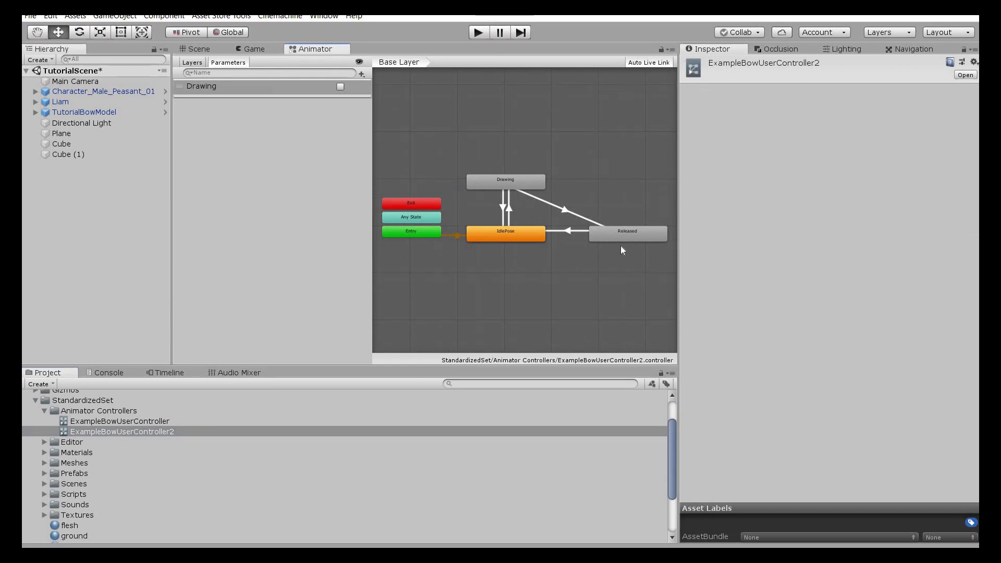
scroll(644, 268, down, 3)
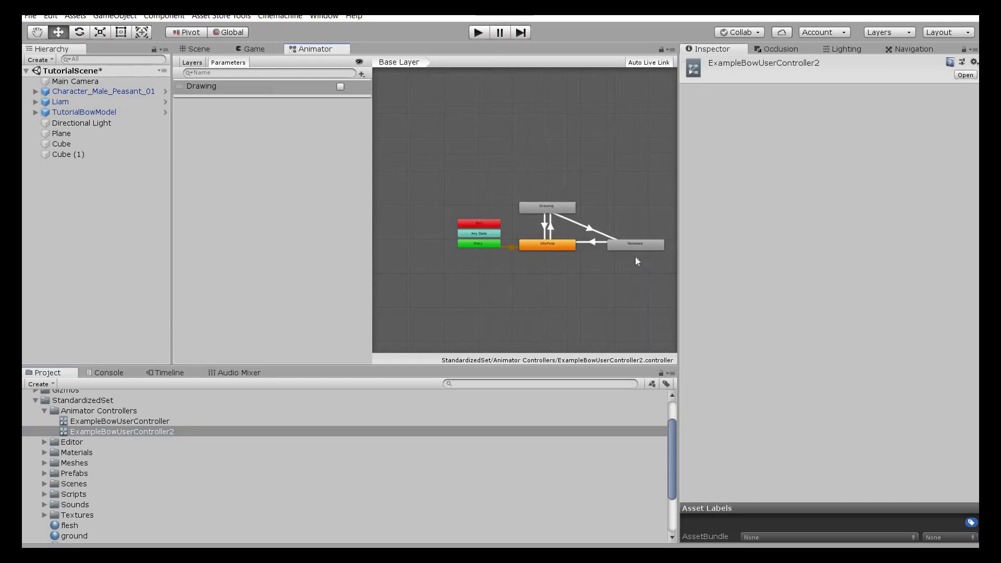
scroll(627, 259, up, 3)
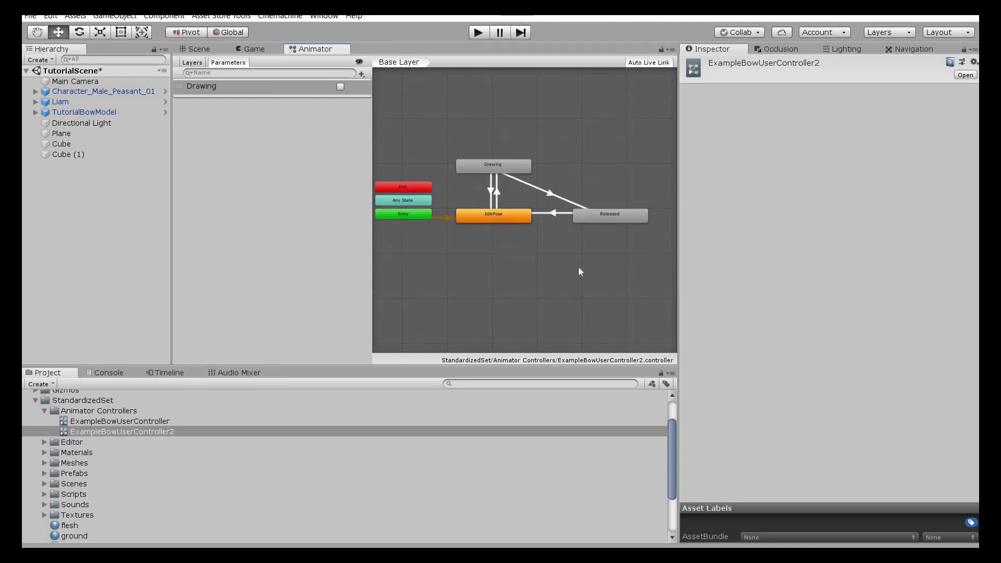
scroll(579, 271, down, 2)
Step: Return to ExampleBowUserController and select the transition from IdlePose to Drawing
click(119, 422)
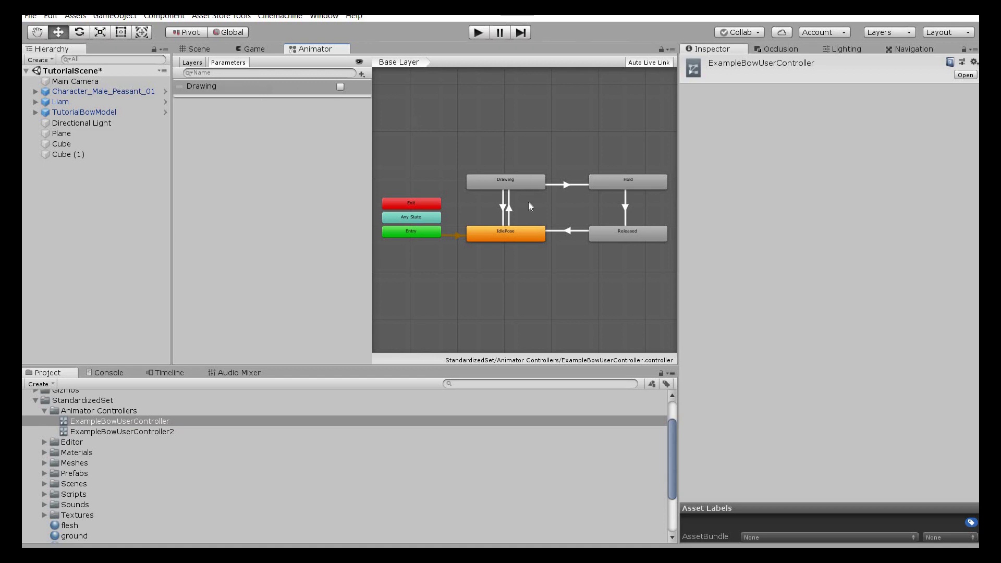
scroll(503, 211, up, 3)
click(501, 209)
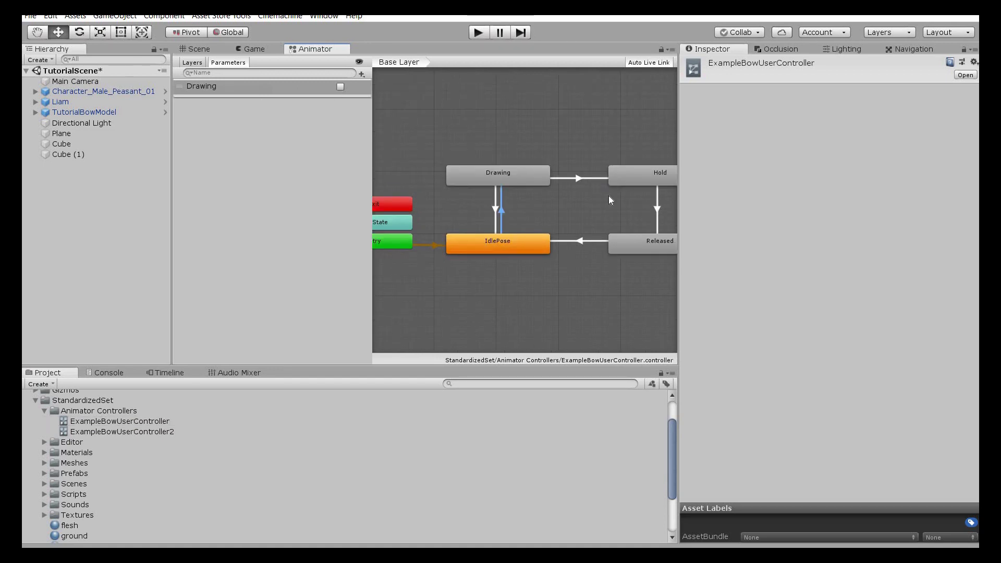
middle_drag(564, 194, 518, 193)
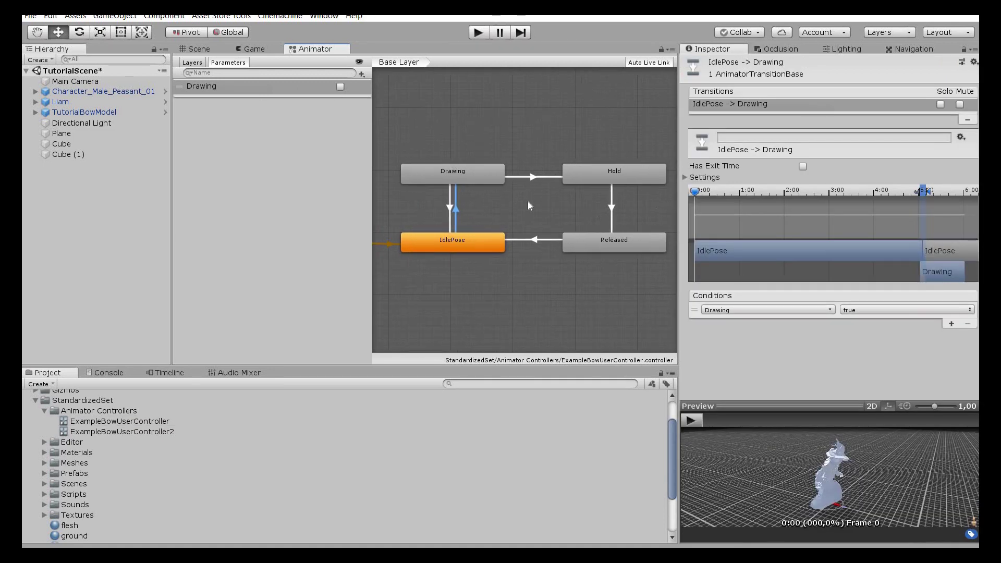
scroll(516, 201, down, 3)
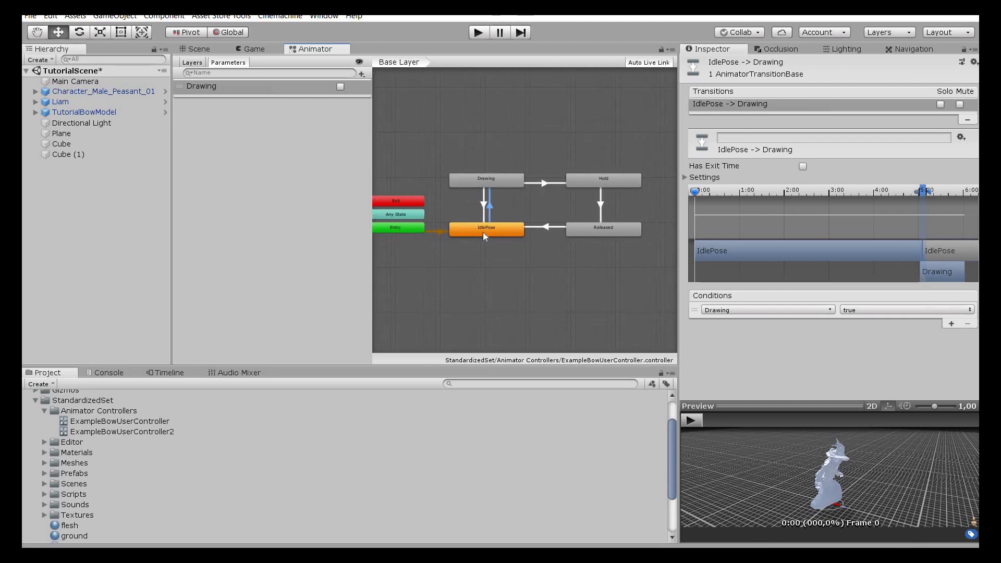
middle_drag(483, 233, 489, 233)
Step: Add the Example Bow User Control script from the Utility Scripts folder to Character_Male_Peasant_01 as a component
click(111, 92)
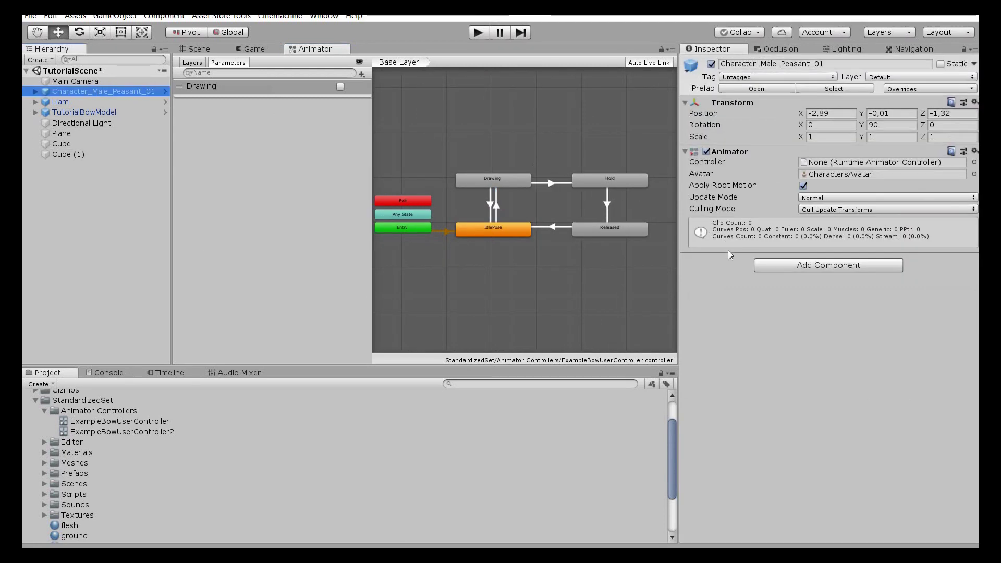
click(799, 266)
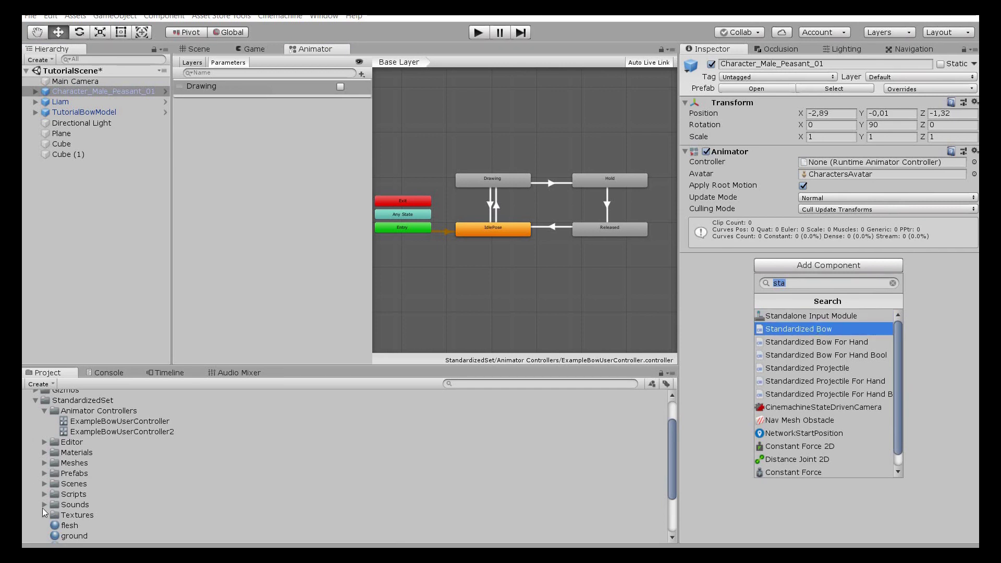
click(45, 492)
click(45, 493)
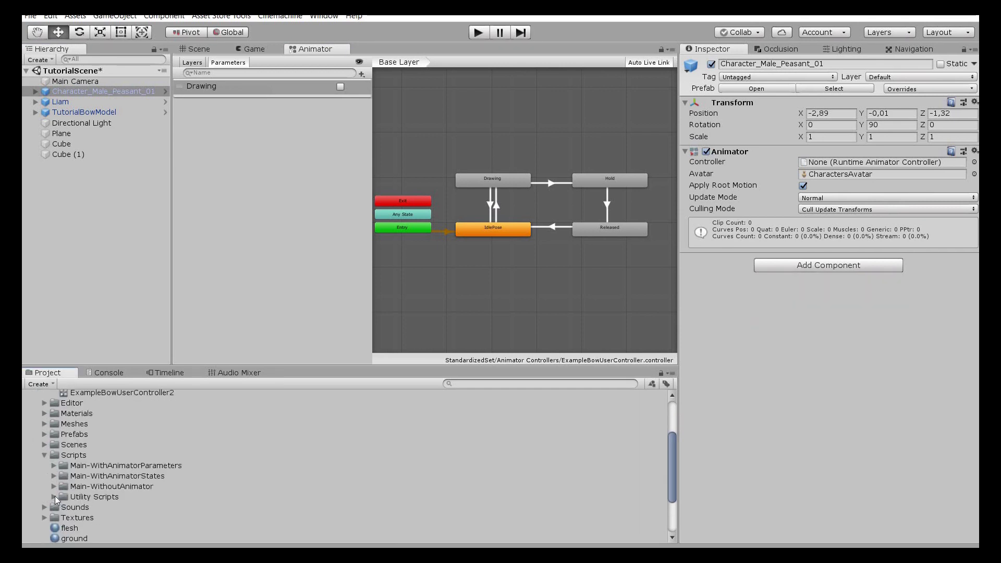
click(55, 497)
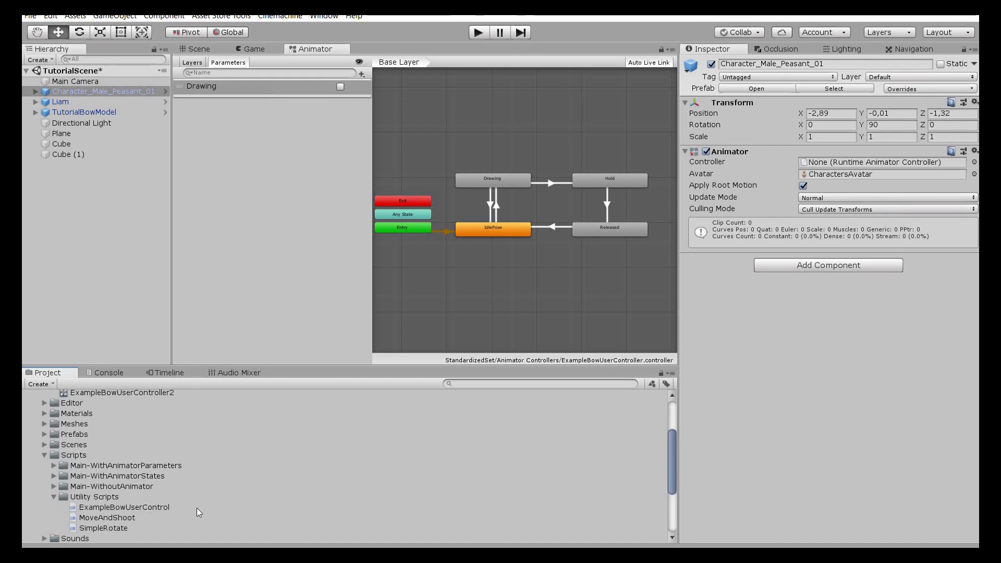
click(796, 264)
text(example)
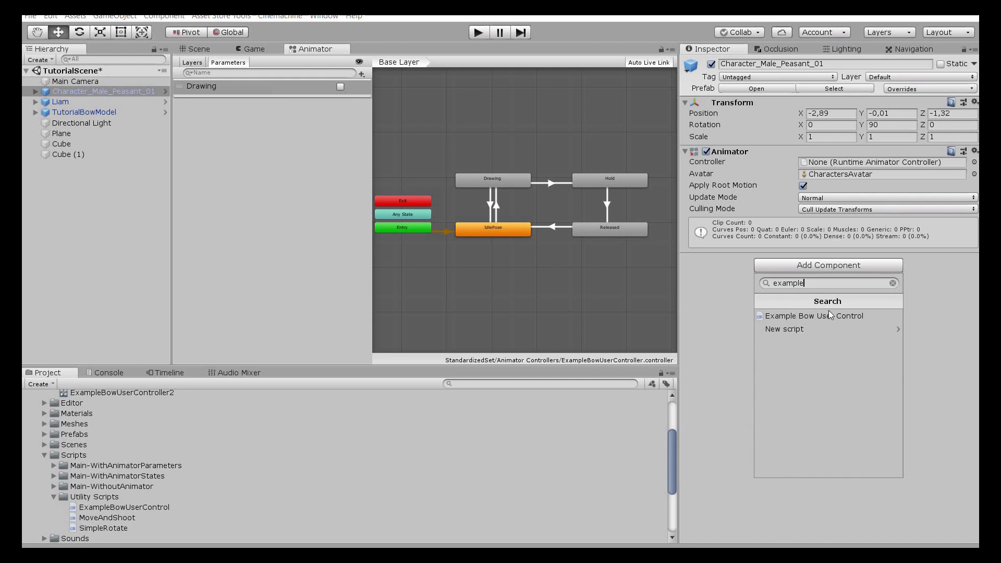
click(828, 313)
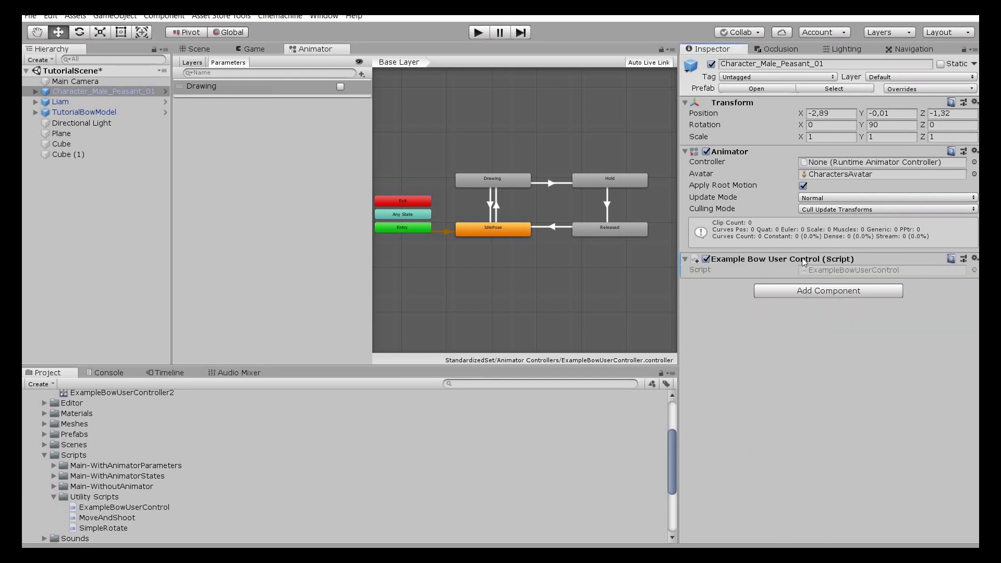
Step: Open the ExampleBowUserControl script in Visual Studio and examine its Drawing parameter hash and the SetBool calls in Update
click(859, 270)
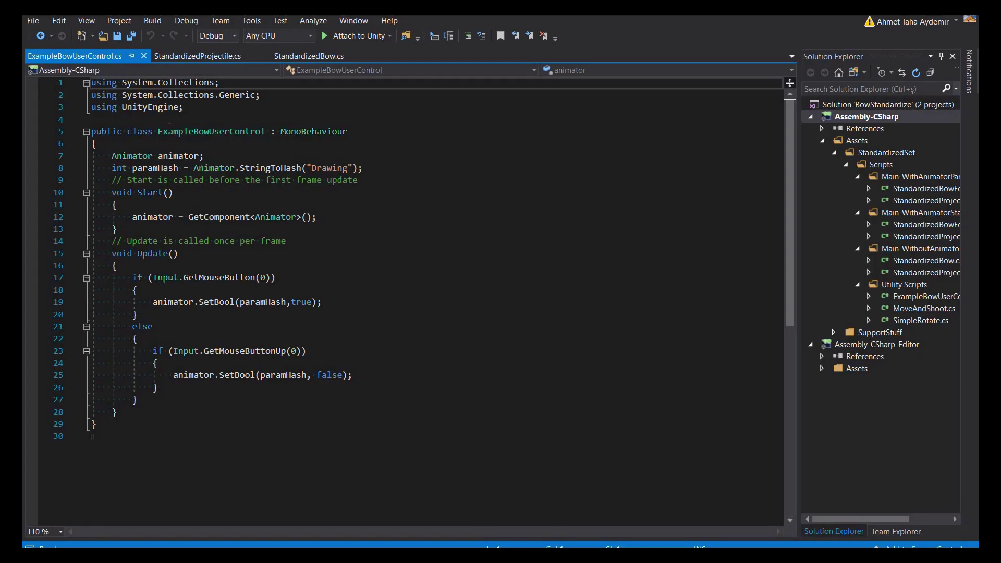
click(132, 156)
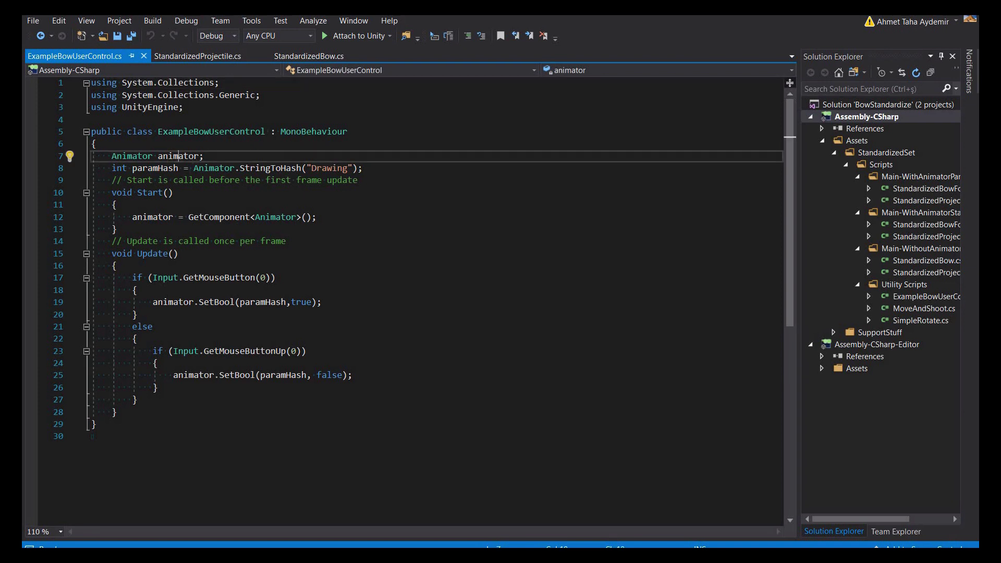
drag(112, 168, 376, 168)
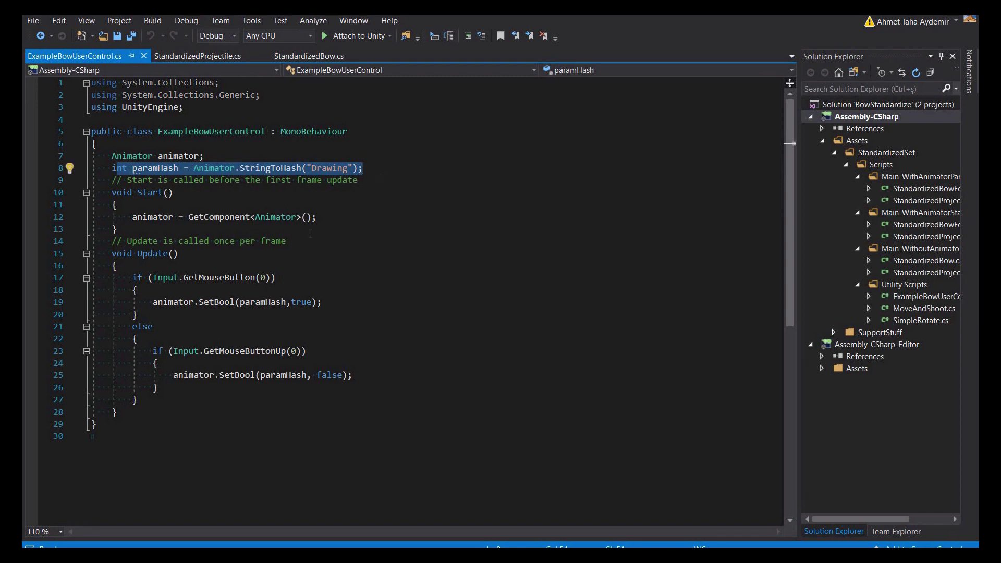
click(329, 302)
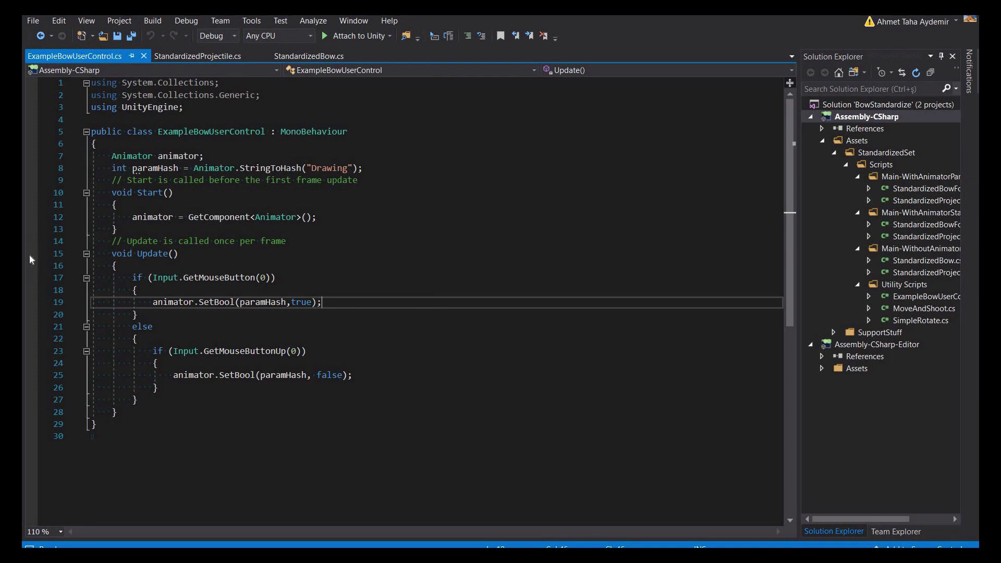
Step: Return to Unity's Scene view and assign ExampleBowUserController as the Animator controller of Character_Male_Peasant_01
key(alt+Tab)
click(199, 49)
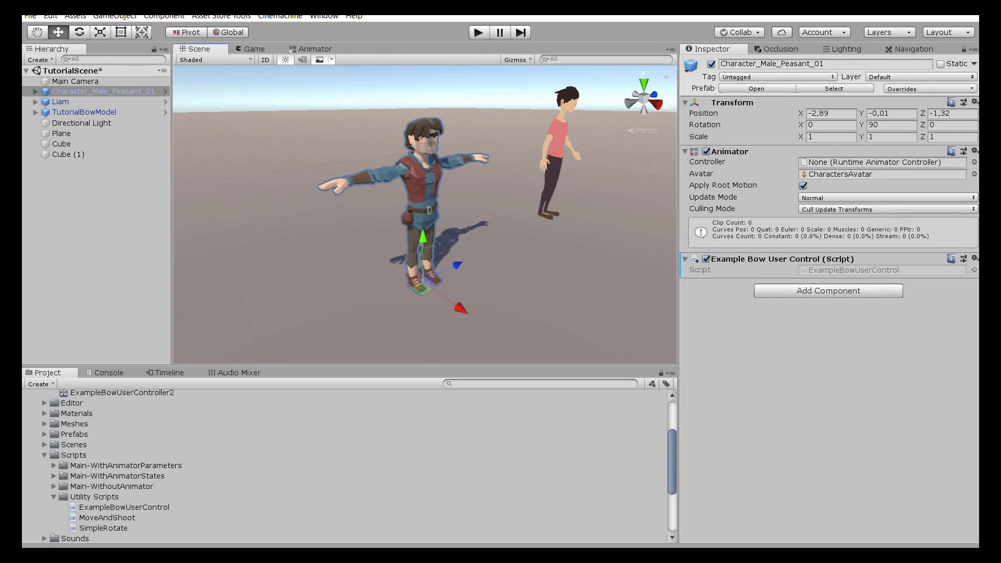
scroll(153, 440, up, 3)
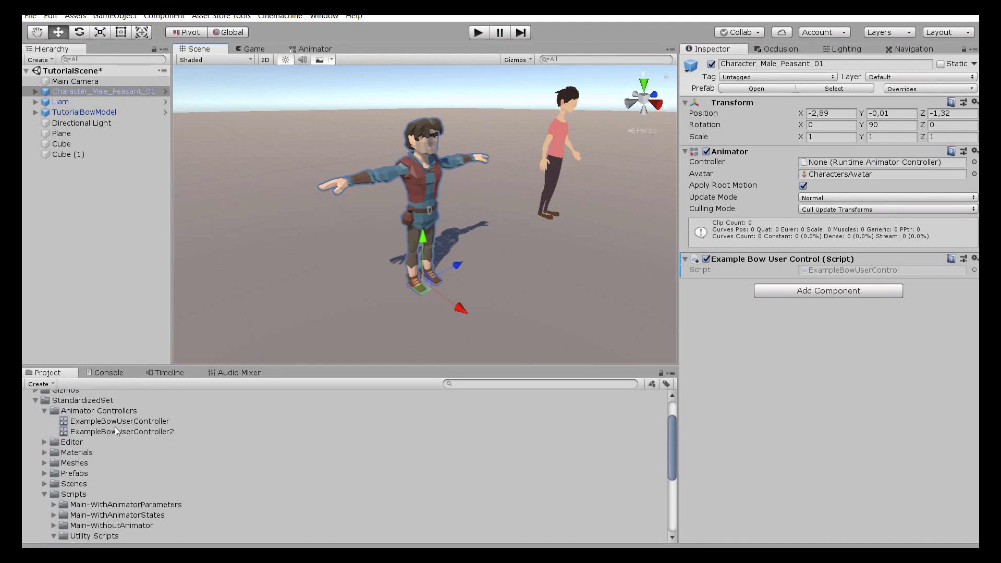
drag(107, 423, 890, 163)
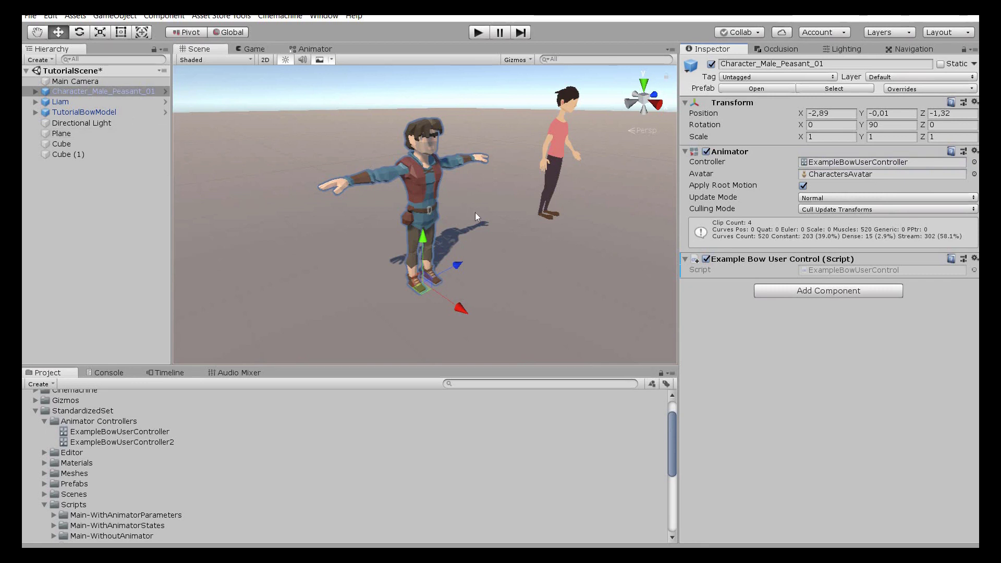
Step: Assign Character_Male_Peasant_01 as the Bow User Anim in TutorialBowModel's Standardized Bow For Hand script
right_drag(418, 154, 576, 149)
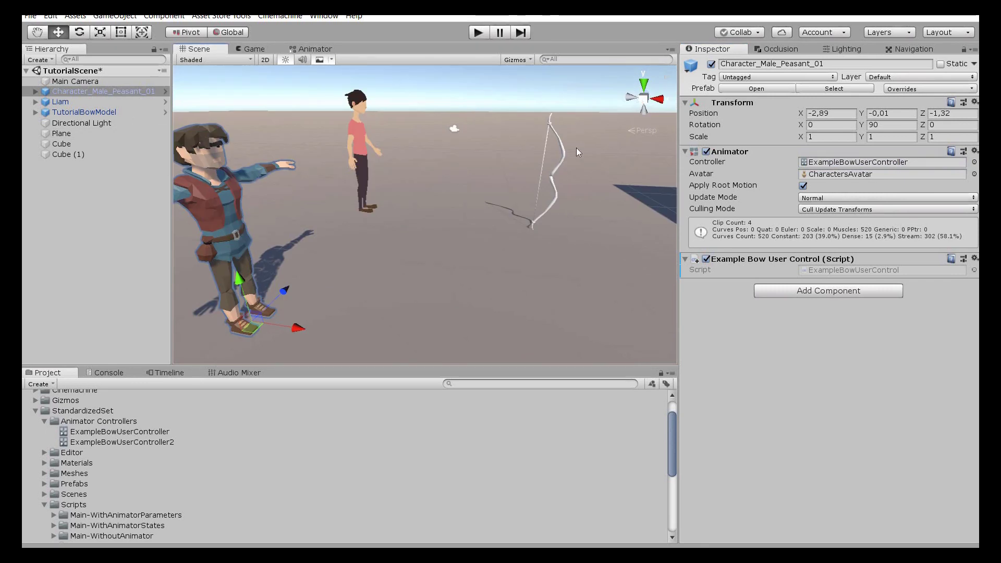
click(116, 110)
drag(549, 179, 825, 207)
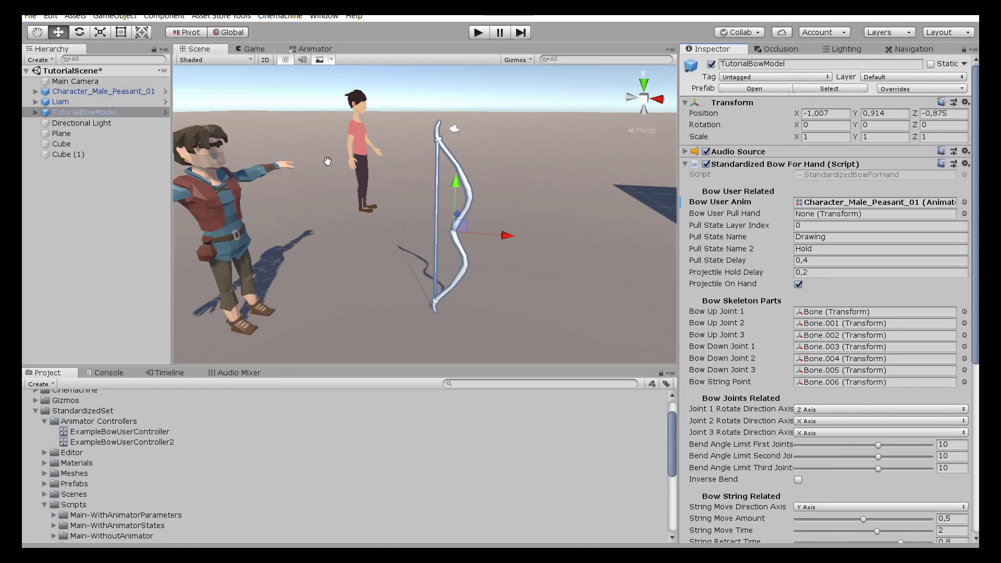
Step: Parent TutorialBowModel to the peasant character's Hand_L bone and reset its local position
middle_drag(327, 161, 420, 169)
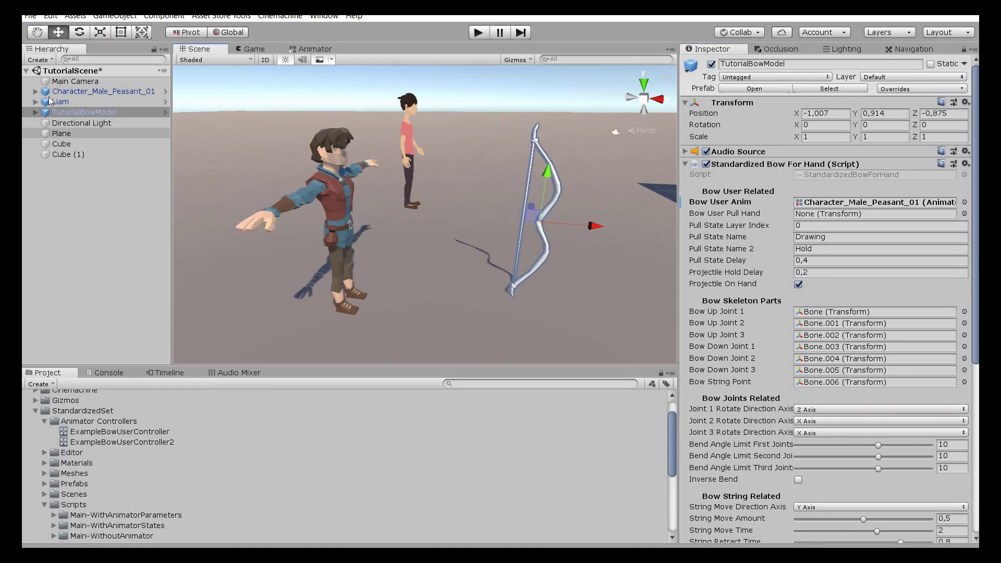
key(alt)
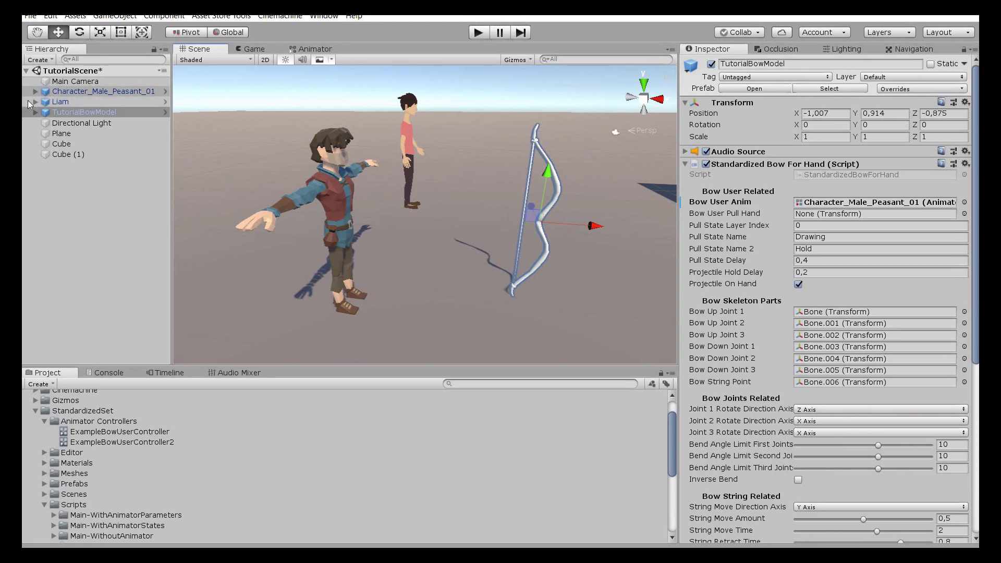
key(alt)
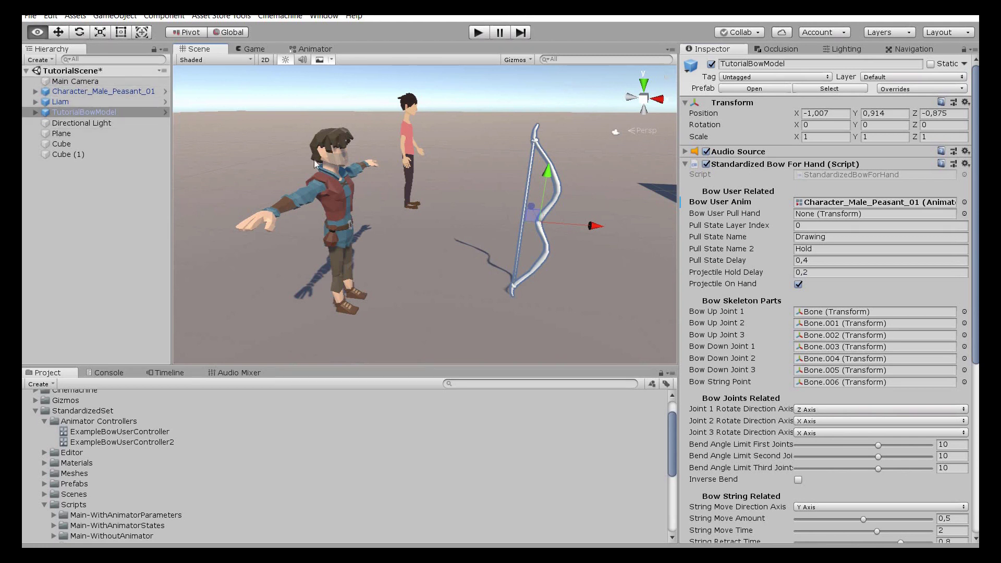
key(alt)
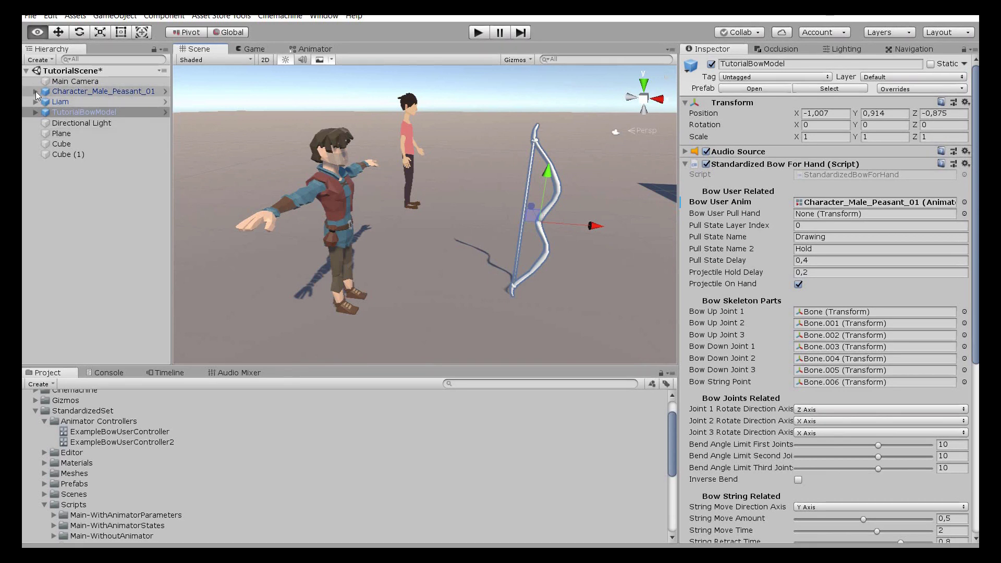
alt+click(35, 92)
scroll(114, 209, down, 1)
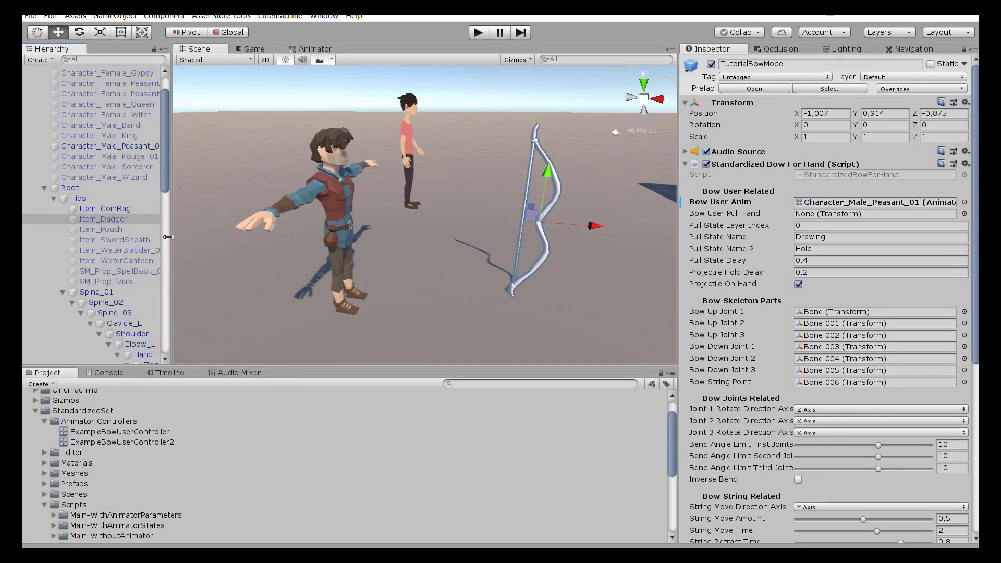
drag(172, 239, 234, 234)
scroll(150, 215, down, 8)
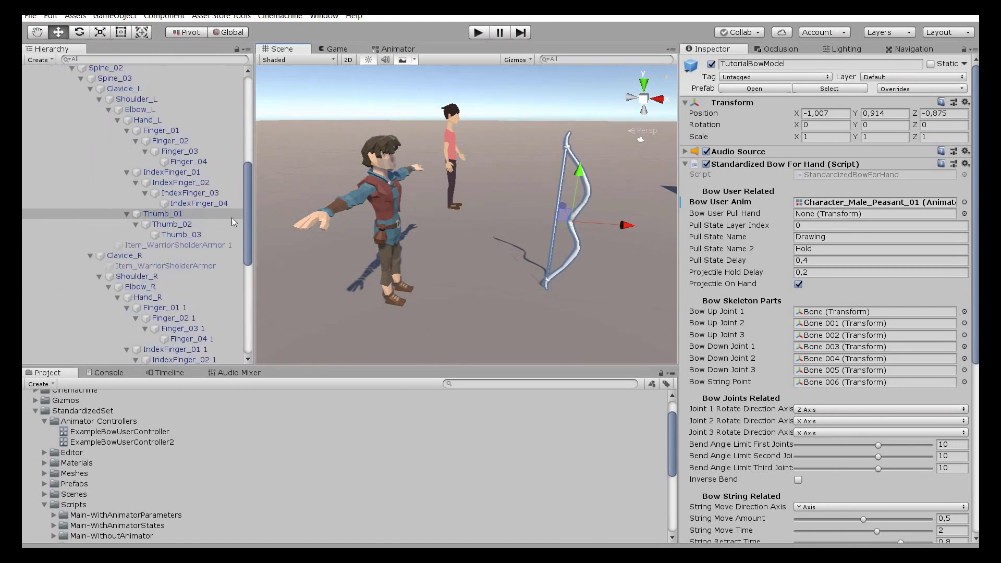
scroll(126, 155, down, 9)
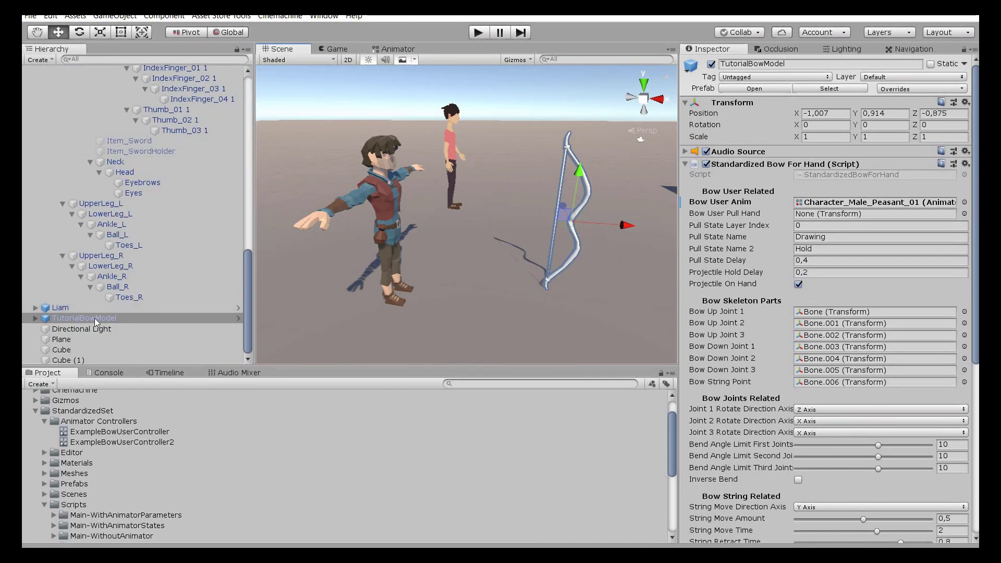
drag(95, 318, 164, 174)
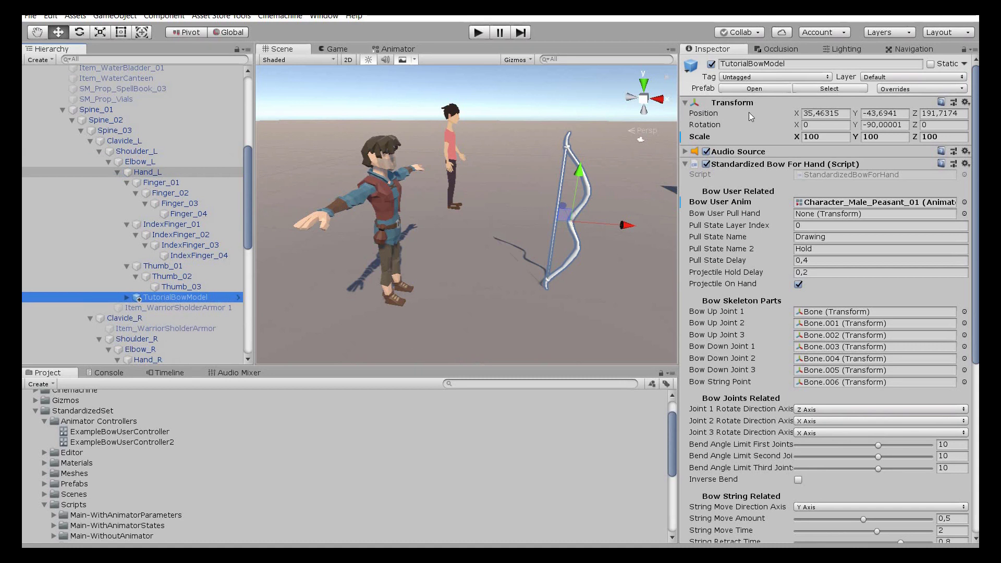
right_click(747, 105)
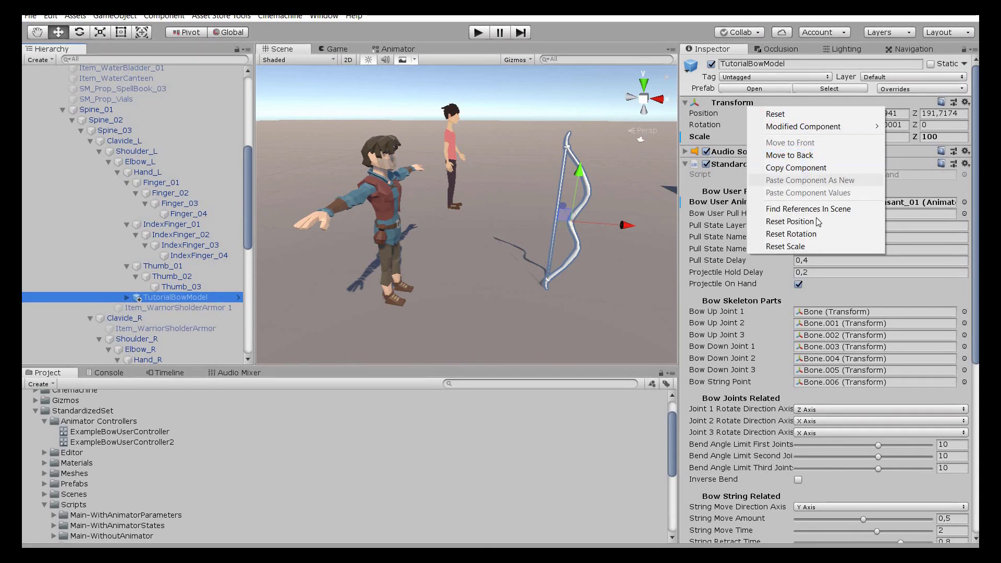
click(792, 221)
Step: Rotate the bow in the character's left hand to about -75, 90, -270 degrees
scroll(499, 163, up, 5)
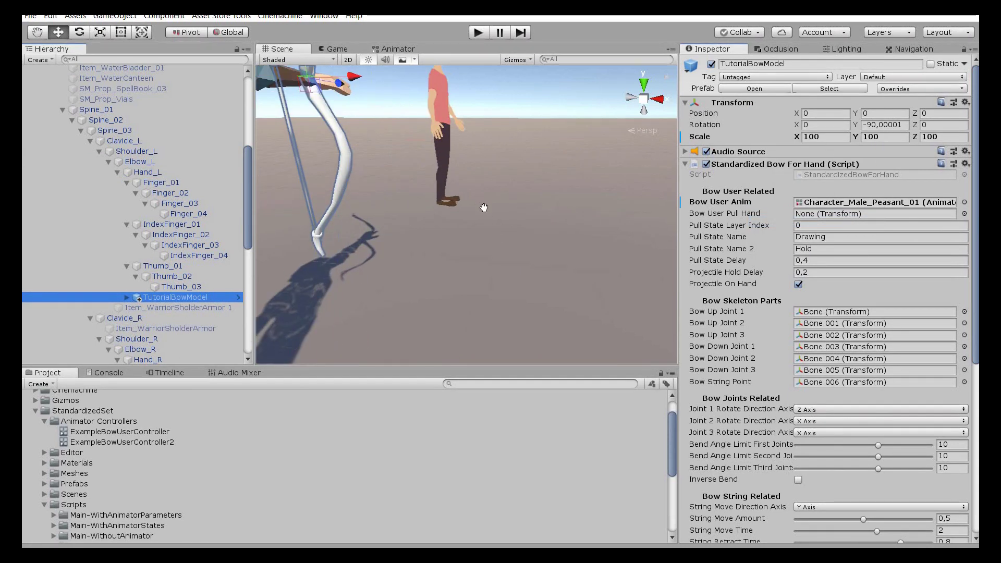
right_drag(485, 208, 540, 203)
alt+drag(539, 198, 492, 154)
middle_drag(493, 155, 383, 114)
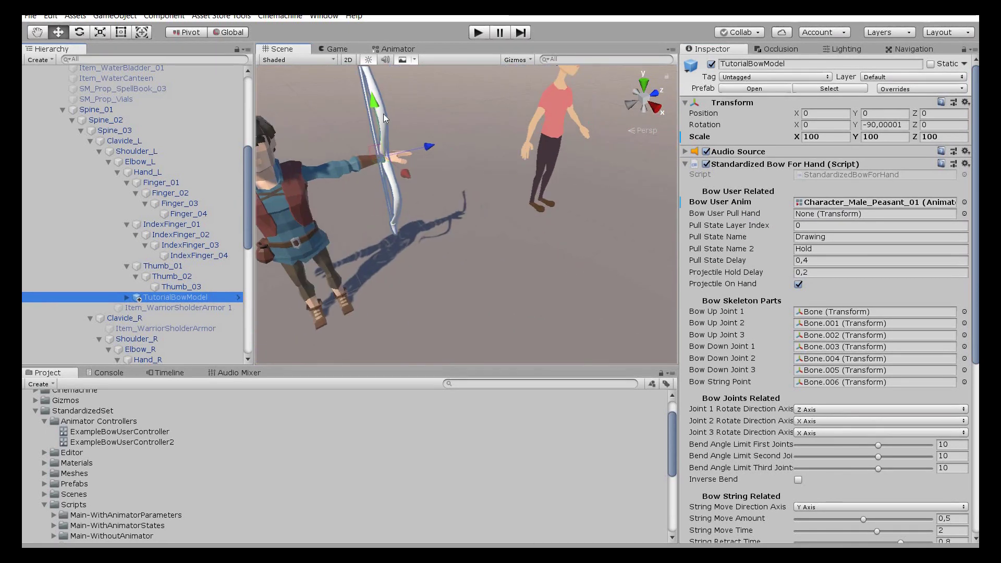
key(e)
drag(408, 193, 395, 100)
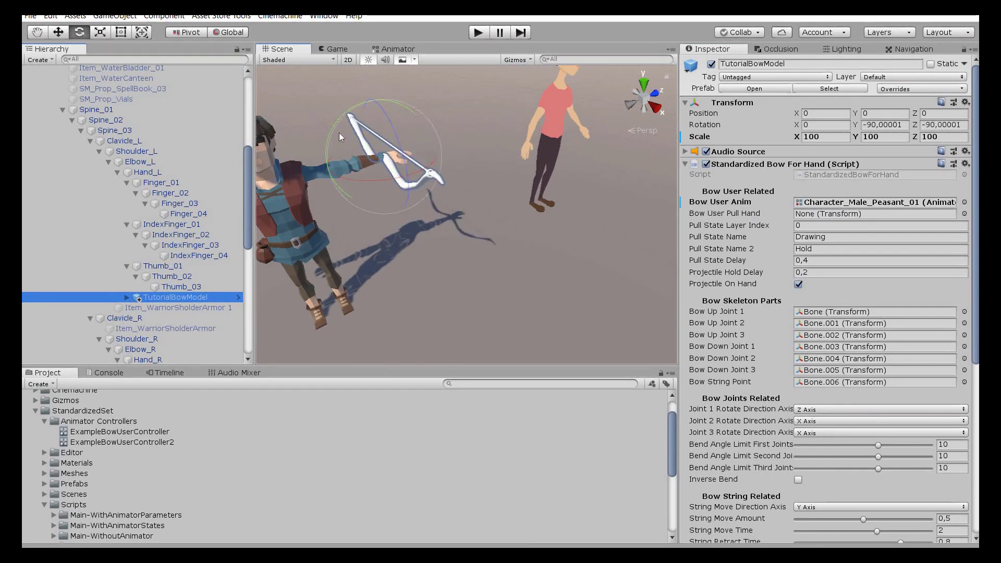
drag(335, 130, 335, 221)
key(ctrl+z)
middle_drag(339, 221, 411, 271)
ctrl+drag(426, 179, 362, 333)
Step: Move the bow into the left hand's grip, to a local position of about -10.2, -3.3, 0
key(w)
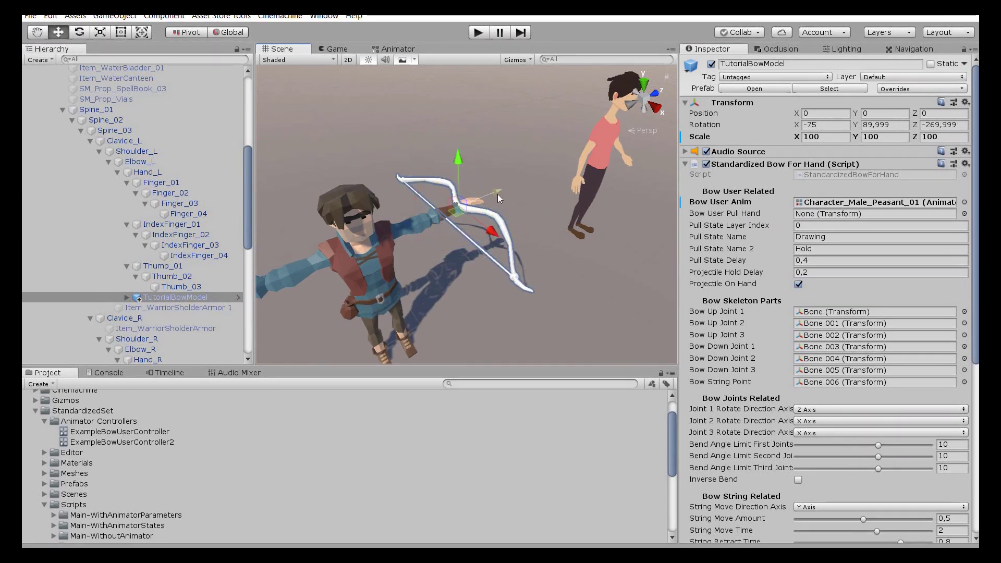
drag(503, 193, 509, 191)
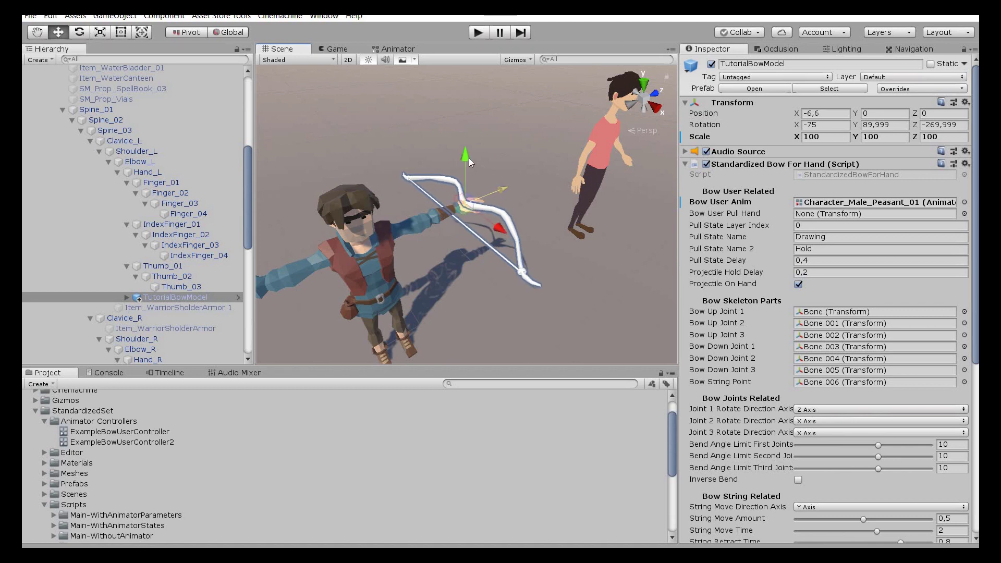
drag(467, 162, 507, 193)
Step: Assign the character's Hand_R bone as the Bow User Pull Hand in TutorialBowModel's Standardized Bow For Hand script
scroll(489, 265, up, 5)
alt+drag(489, 264, 455, 171)
scroll(457, 211, down, 5)
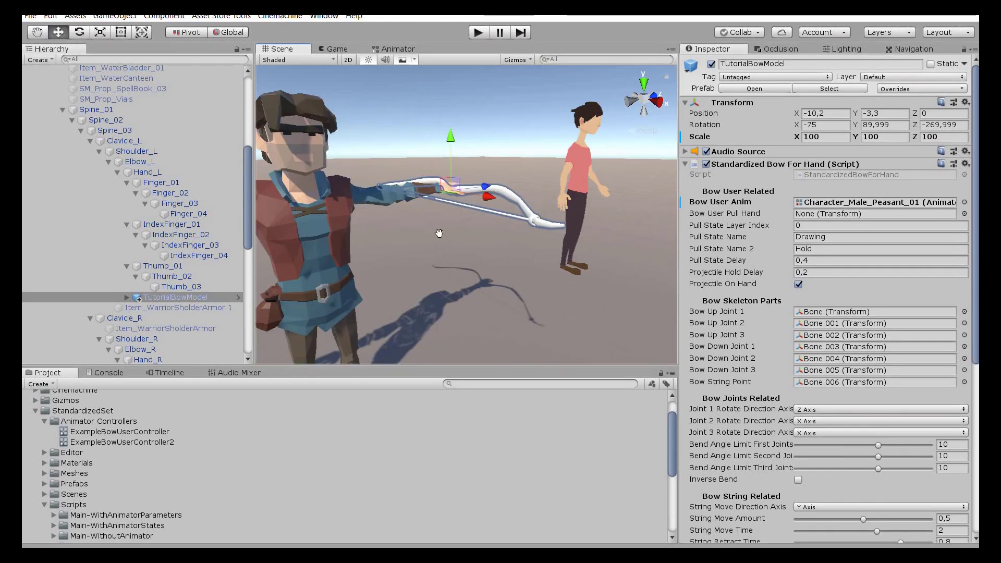
middle_drag(439, 233, 498, 245)
scroll(498, 246, down, 3)
scroll(448, 295, down, 2)
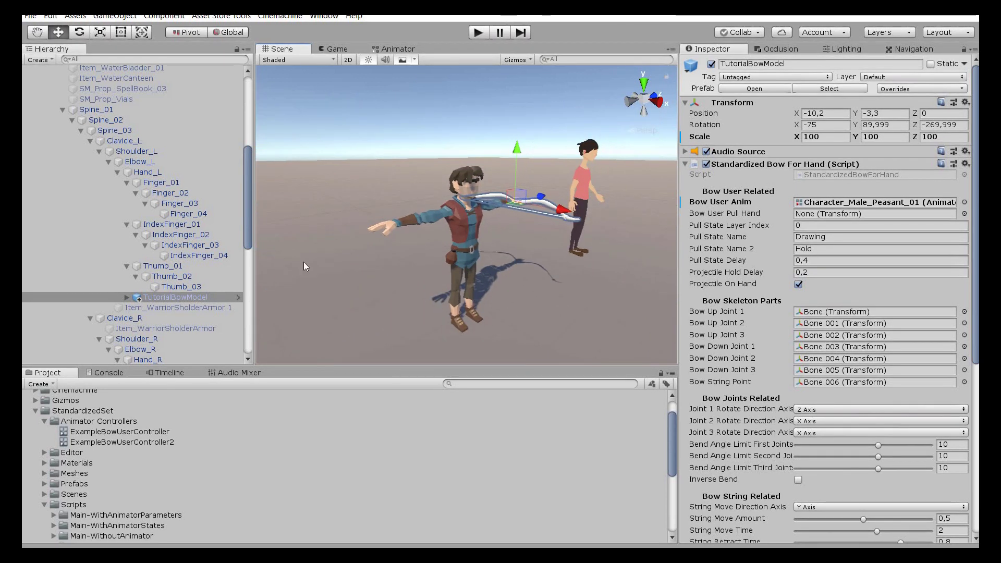
scroll(179, 215, down, 5)
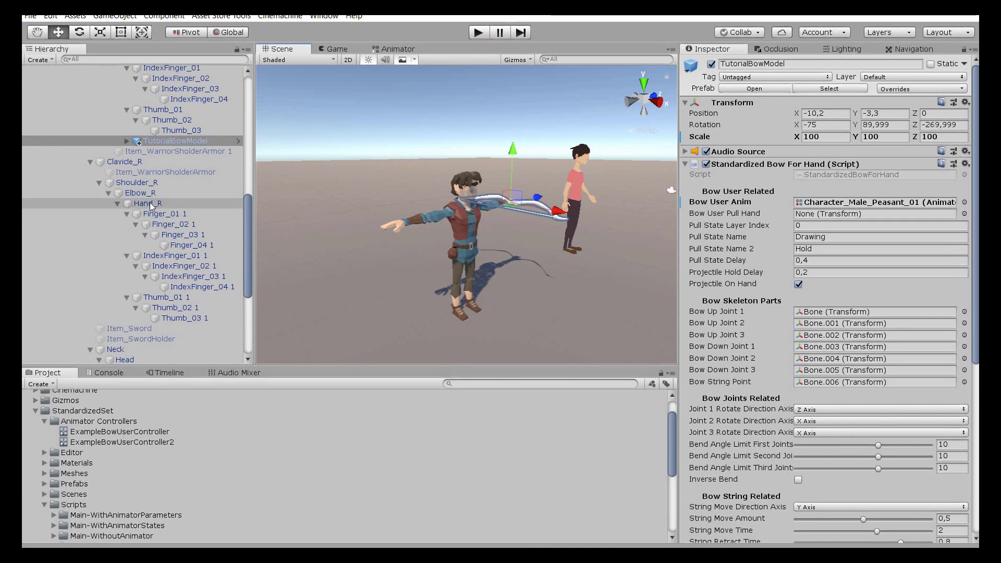
drag(150, 206, 858, 216)
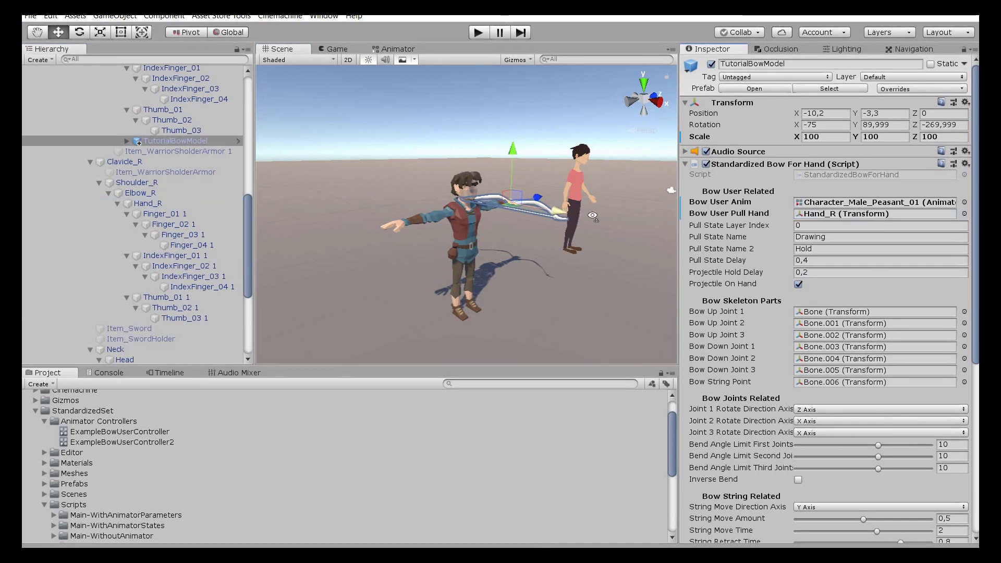
Step: Review TutorialBowModel's Standardized Bow For Hand settings and inspect the held bow from several angles
right_drag(542, 210, 620, 225)
scroll(868, 278, down, 8)
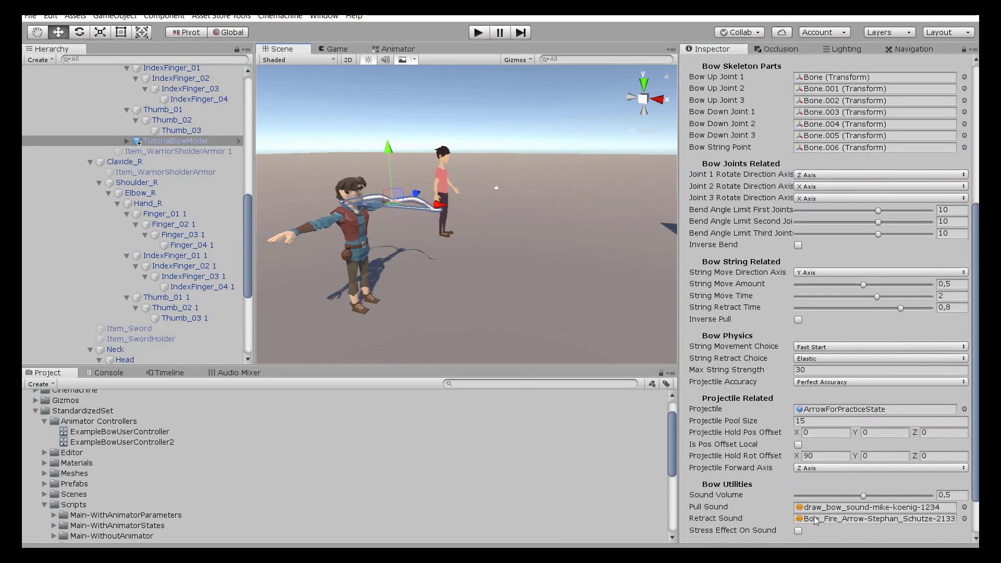
scroll(790, 473, up, 4)
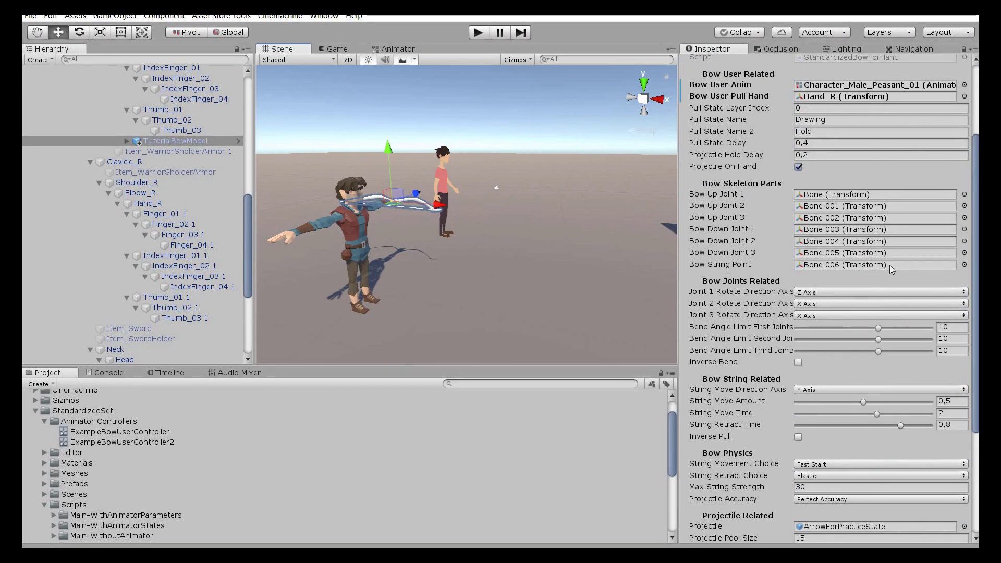
alt+drag(440, 252, 418, 271)
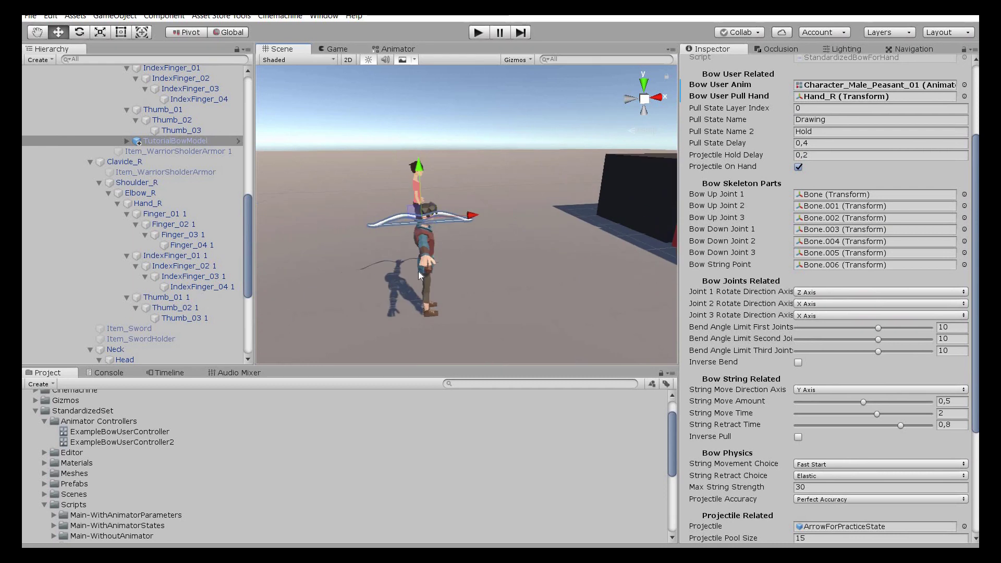
alt+drag(483, 265, 405, 198)
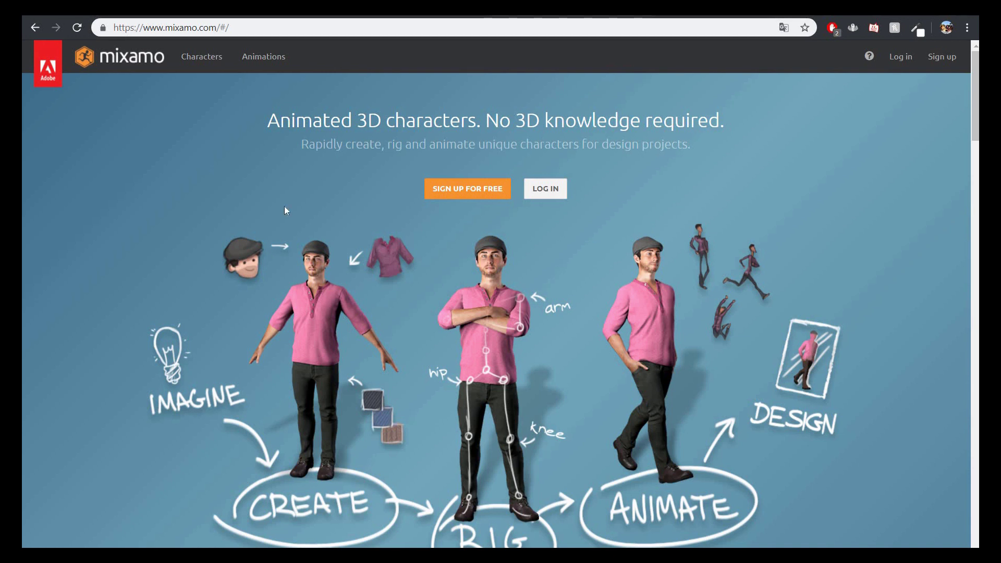
Step: Switch to the browser and look over the Mixamo home page as a source of character animations
scroll(271, 167, down, 1)
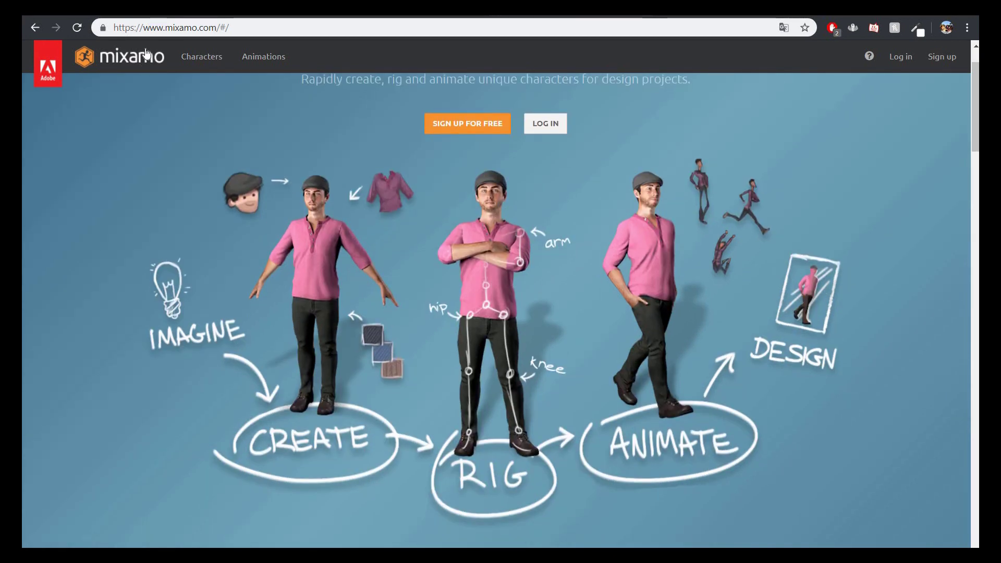
scroll(329, 179, up, 1)
scroll(437, 328, down, 2)
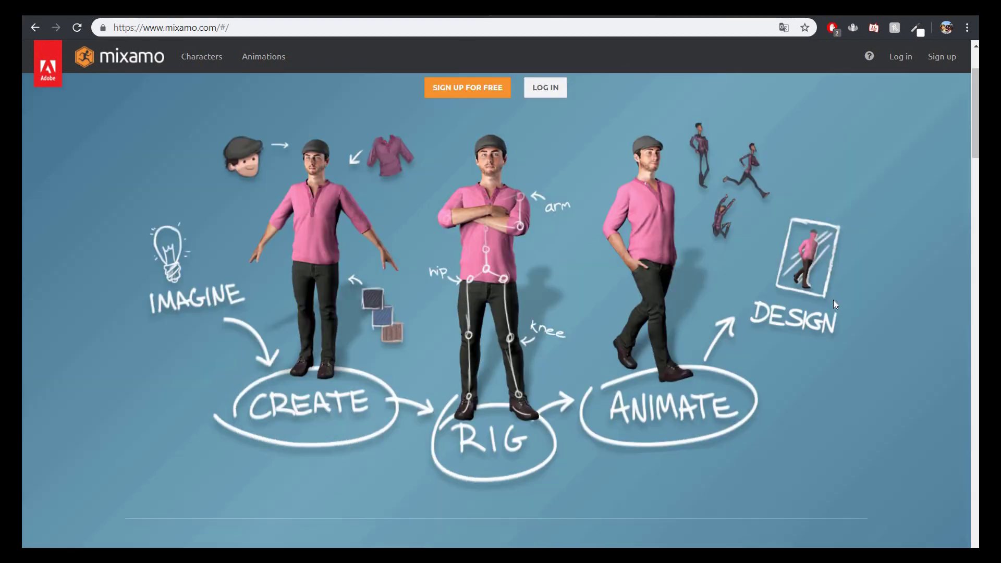
scroll(249, 207, up, 2)
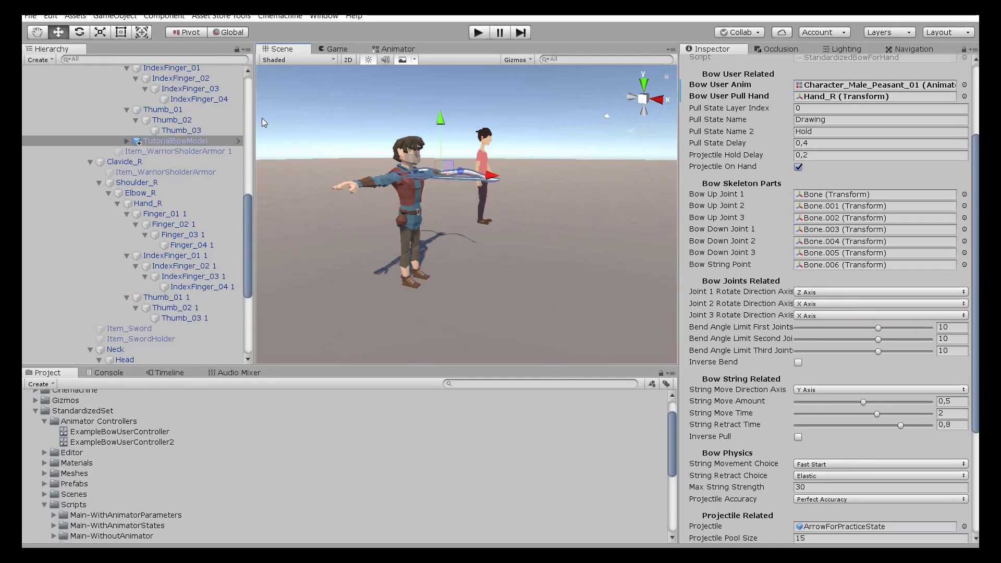
Step: Back in Unity, align Main Camera with a scene view that frames both characters and the two cubes
drag(167, 119, 188, 125)
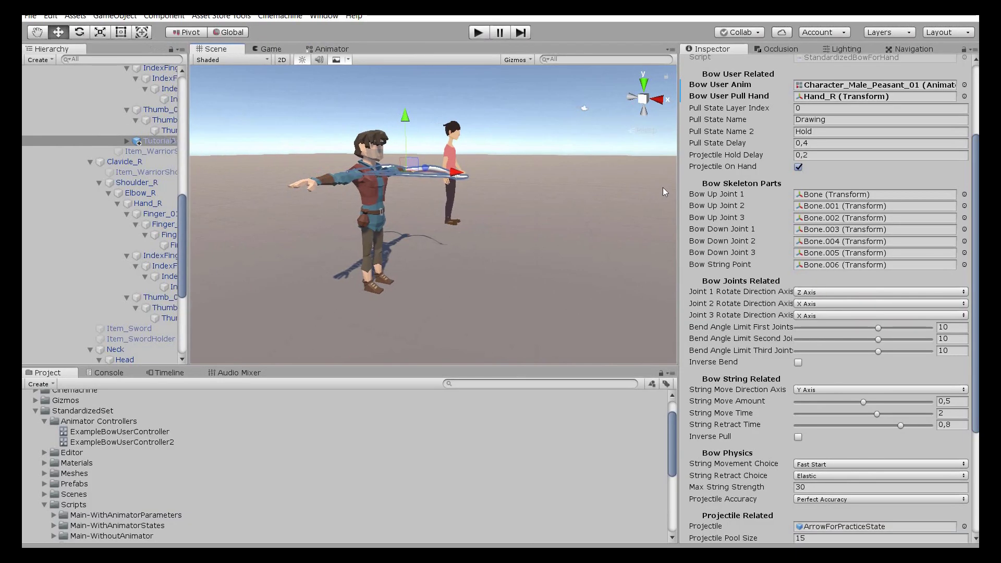
drag(676, 188, 678, 188)
click(277, 48)
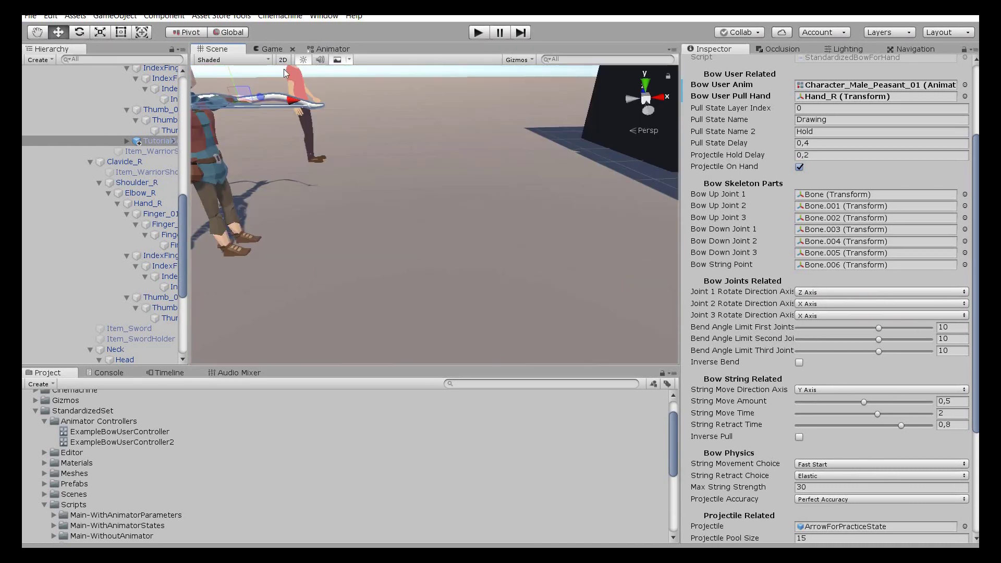
click(217, 48)
scroll(74, 157, up, 11)
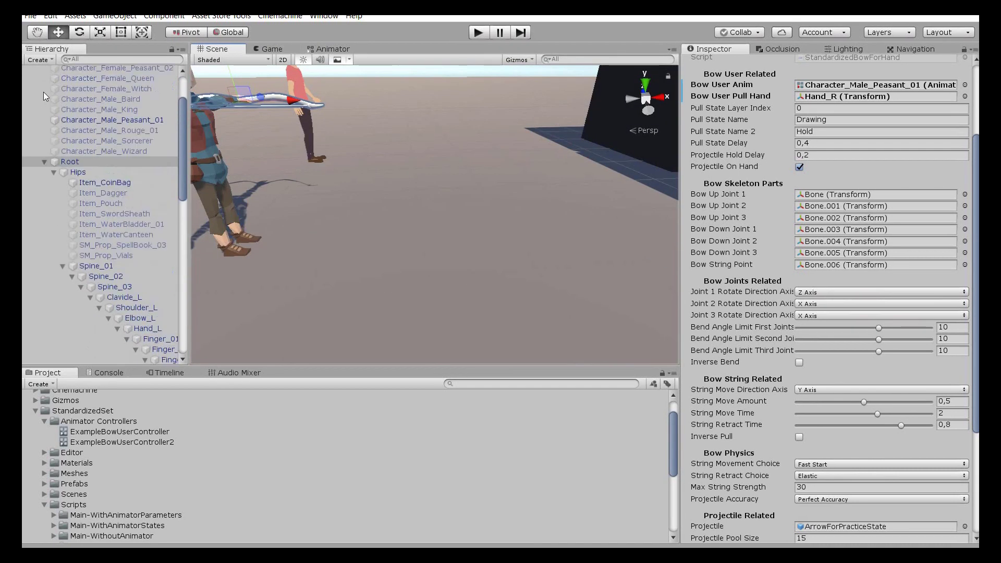
alt+click(36, 91)
click(53, 82)
scroll(370, 211, down, 5)
alt+drag(371, 212, 488, 199)
scroll(487, 199, down, 3)
key(ctrl+shift+f)
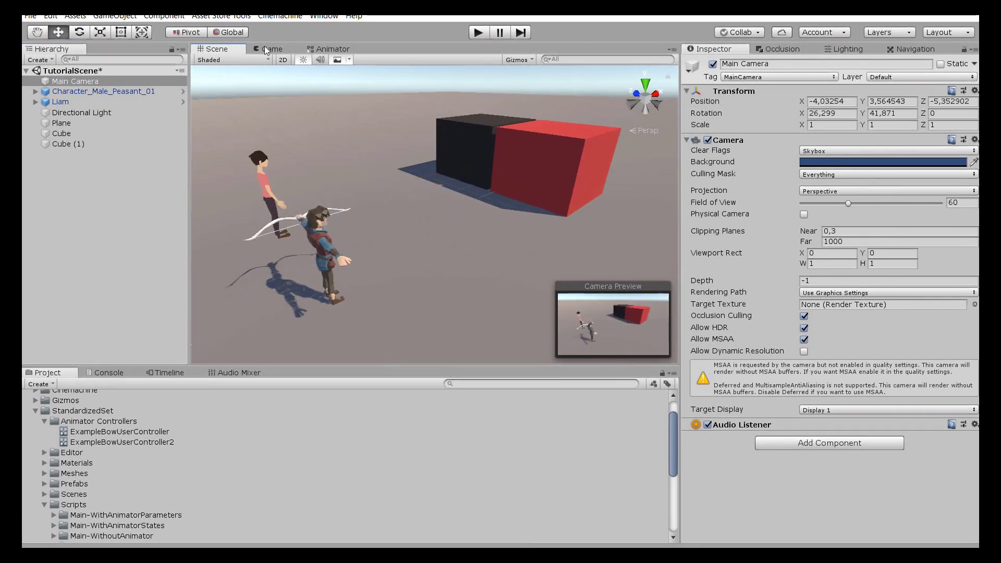
Step: Run the scene and rotate Character_Male_Peasant_01 to about 159.5 degrees around Y
click(487, 32)
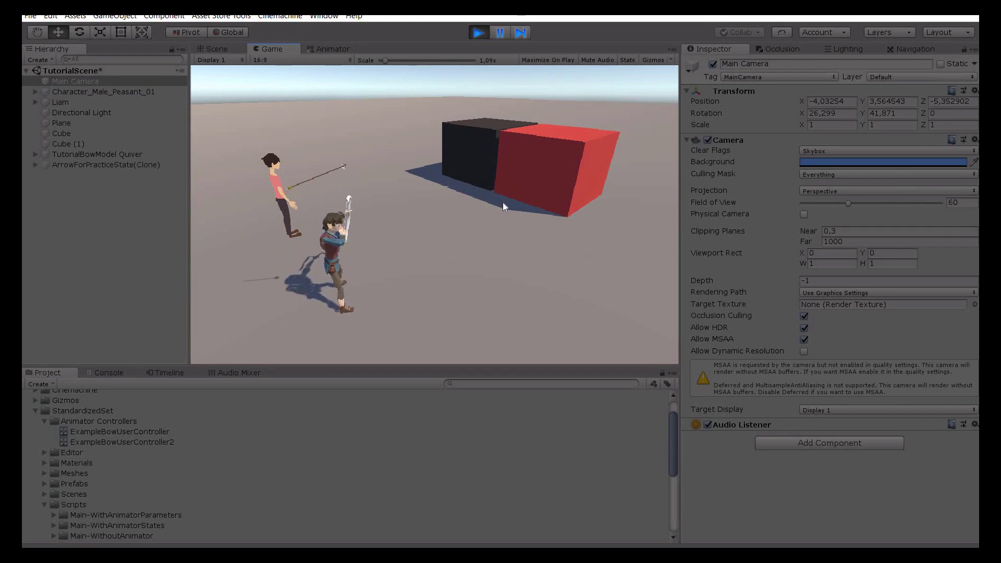
click(223, 49)
click(358, 311)
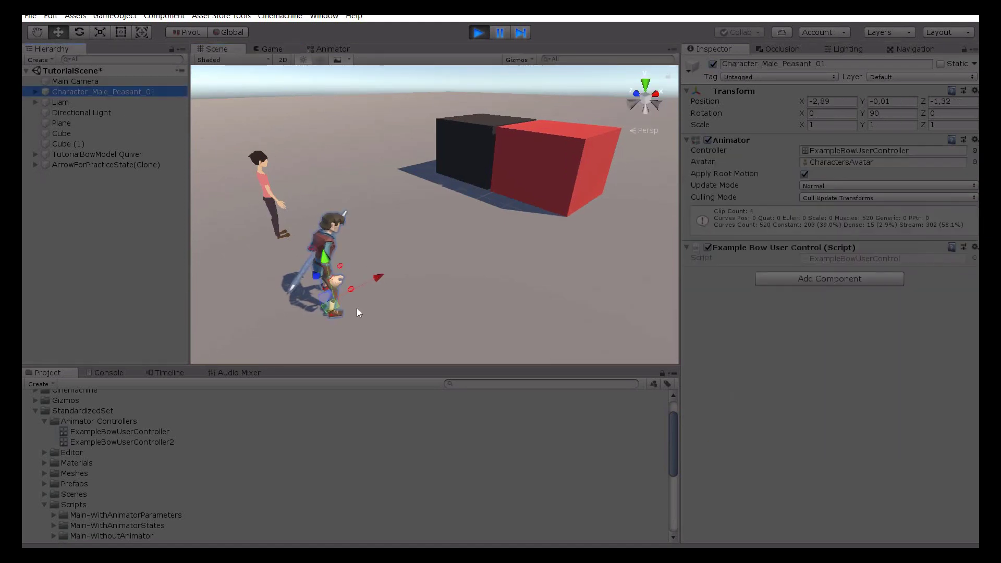
key(e)
drag(260, 321, 204, 307)
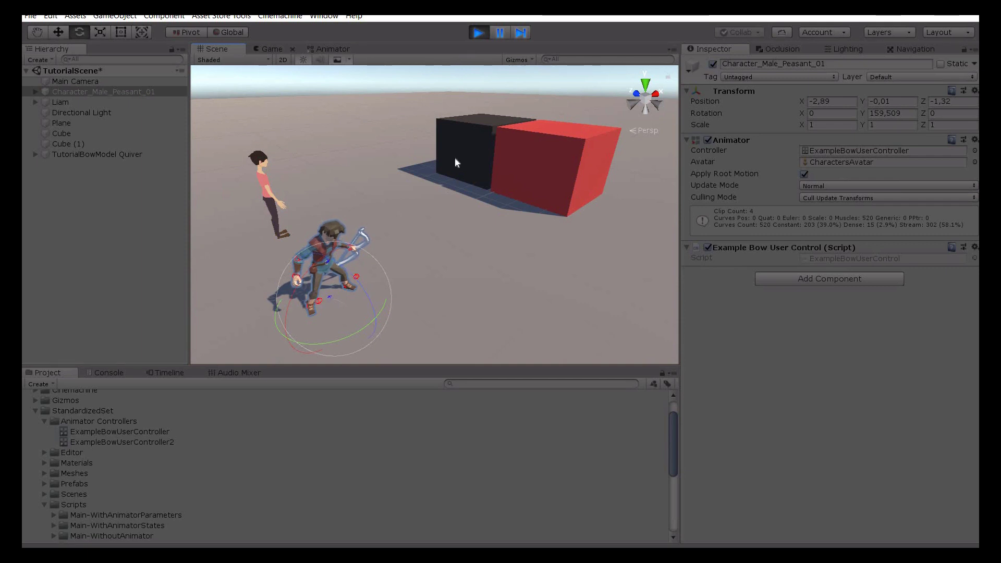
Step: Test the peasant character's bow draw in the Game view and zoom out to the full frame
key(ctrl+2)
click(454, 244)
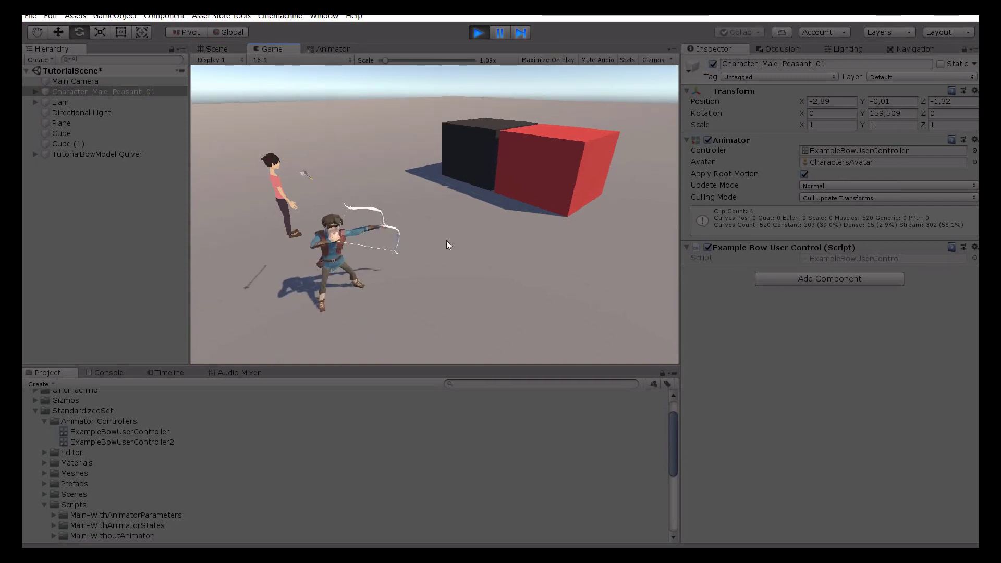
scroll(462, 236, down, 2)
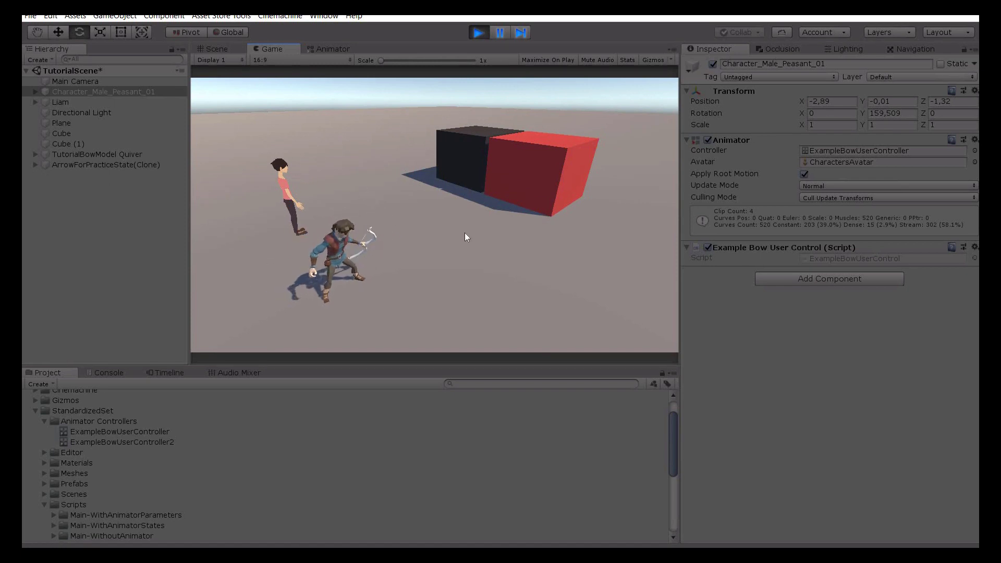
Step: Locate and select TutorialBowModel under the running peasant character's Hand_L bone
click(217, 49)
key(f)
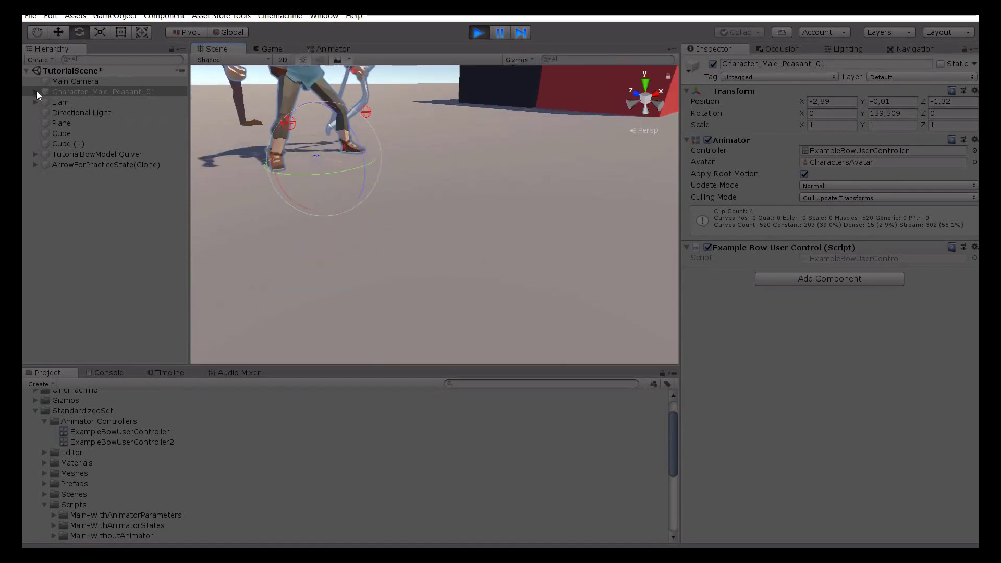
click(36, 92)
scroll(175, 222, down, 9)
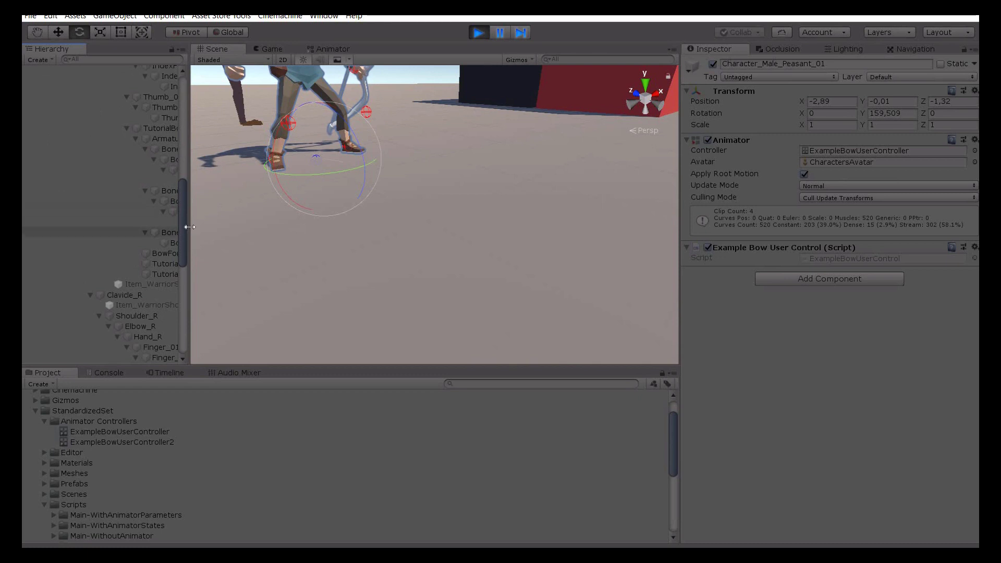
drag(189, 227, 288, 229)
scroll(180, 224, down, 5)
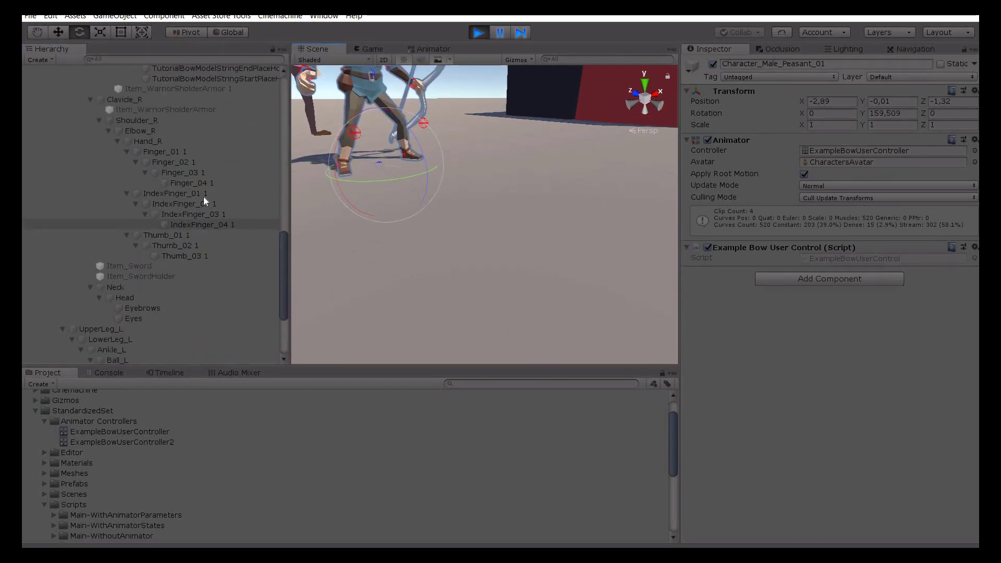
scroll(206, 196, up, 12)
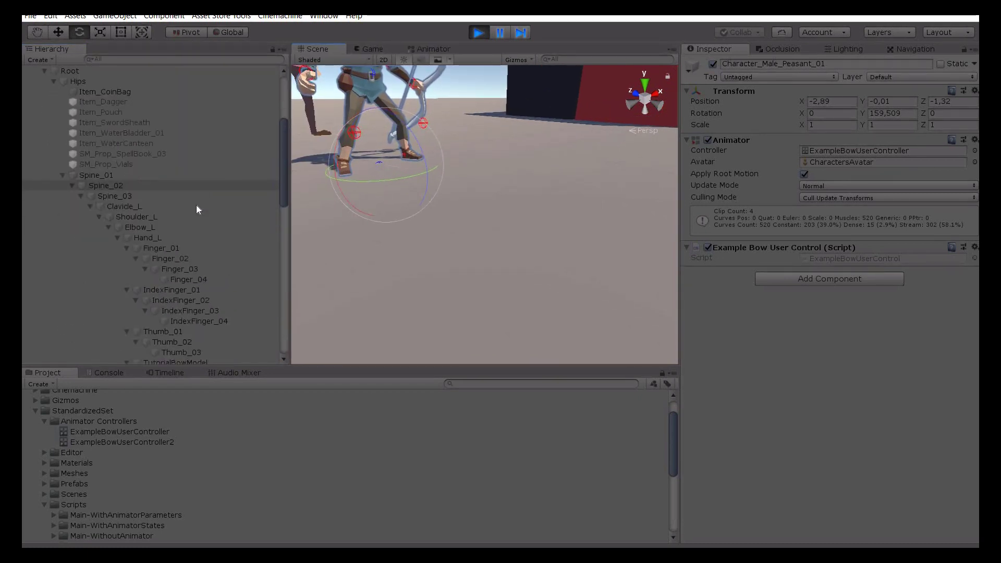
scroll(76, 187, up, 2)
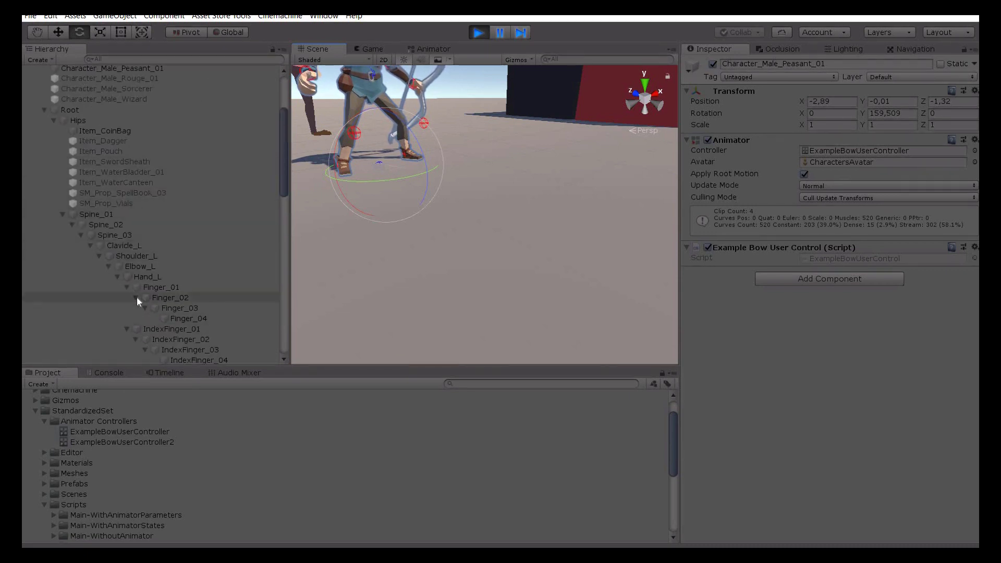
scroll(162, 328, down, 4)
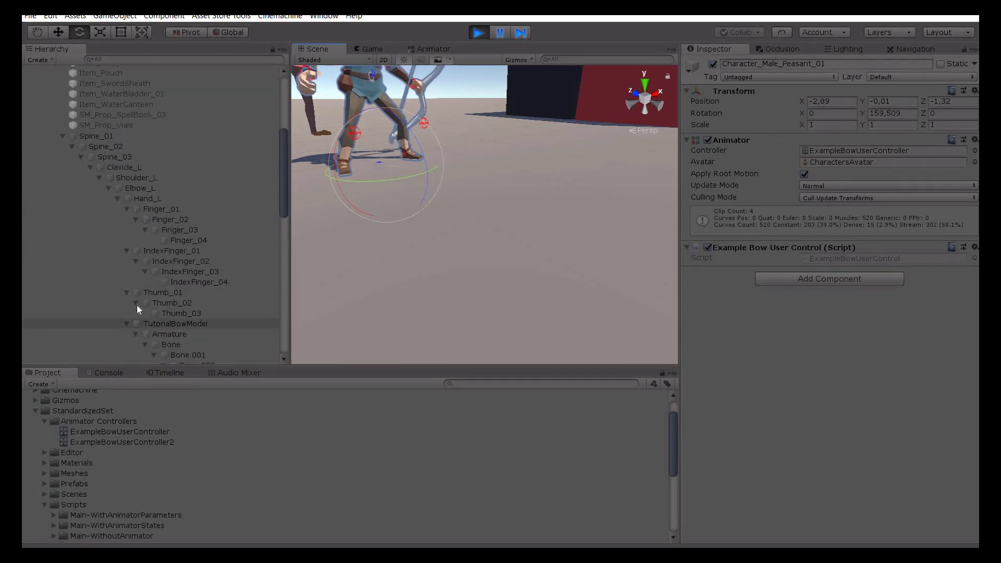
scroll(136, 308, down, 2)
click(127, 285)
click(191, 275)
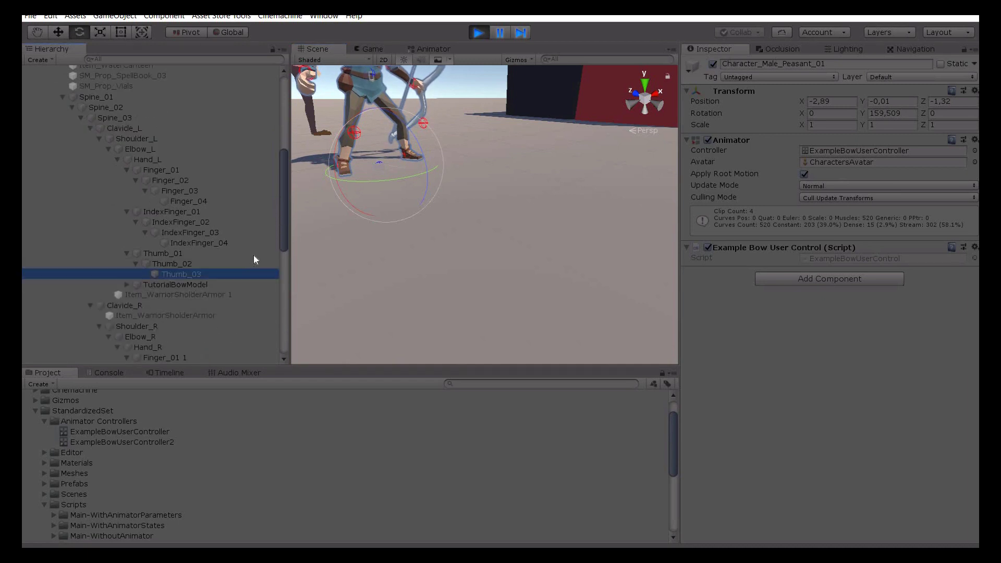
click(191, 281)
Step: Rotate TutorialBowModel in the character's hand to about -84, 196, -395 degrees while the scene runs
middle_drag(503, 131, 504, 275)
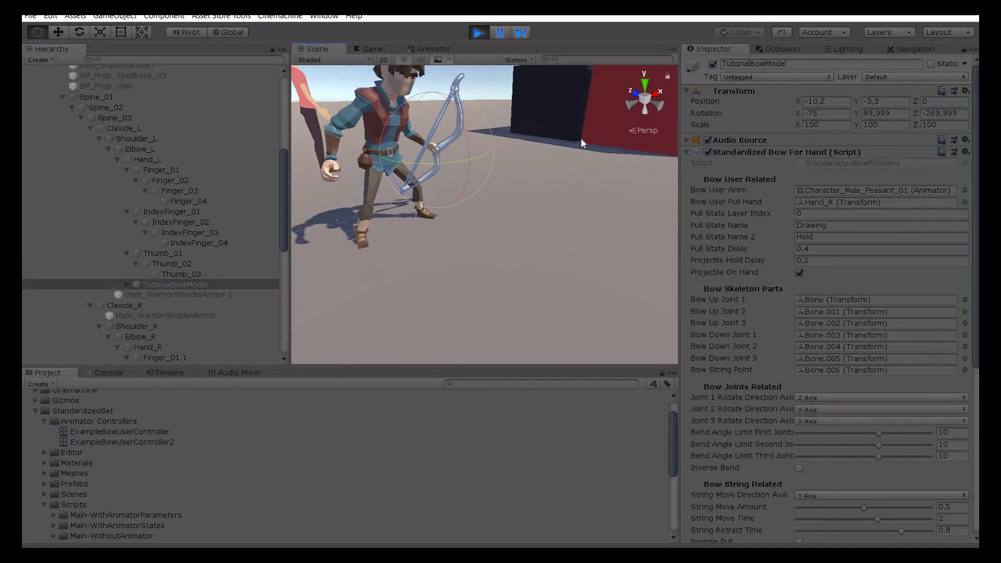
scroll(514, 181, down, 5)
scroll(509, 177, up, 6)
right_drag(503, 174, 421, 195)
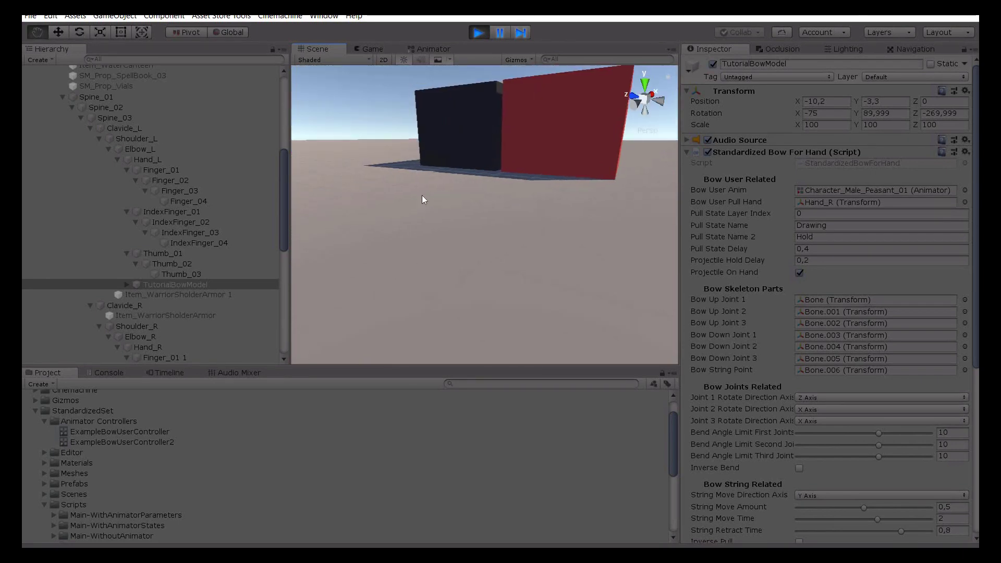
scroll(469, 203, down, 4)
scroll(488, 206, up, 1)
middle_drag(488, 205, 547, 204)
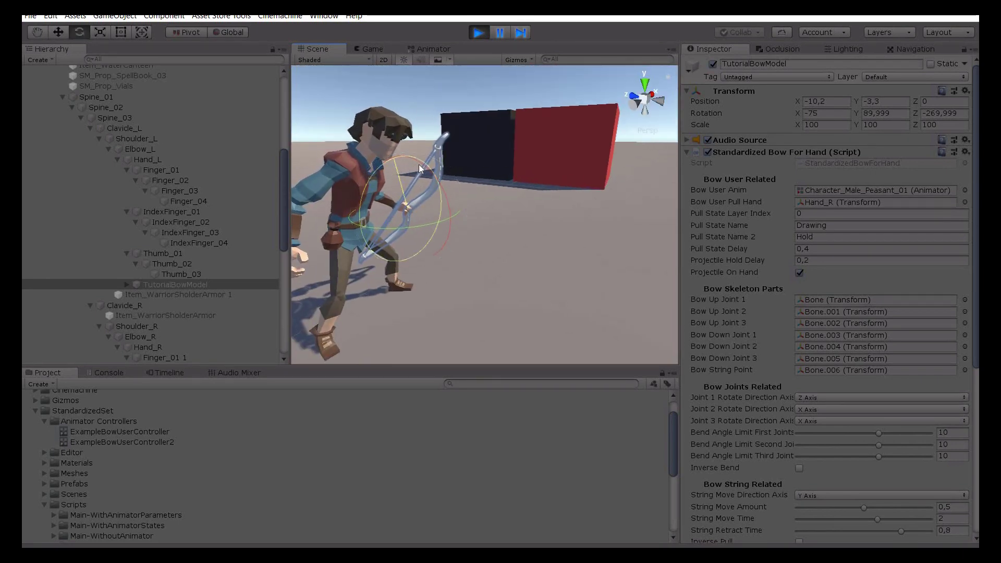
drag(418, 164, 511, 181)
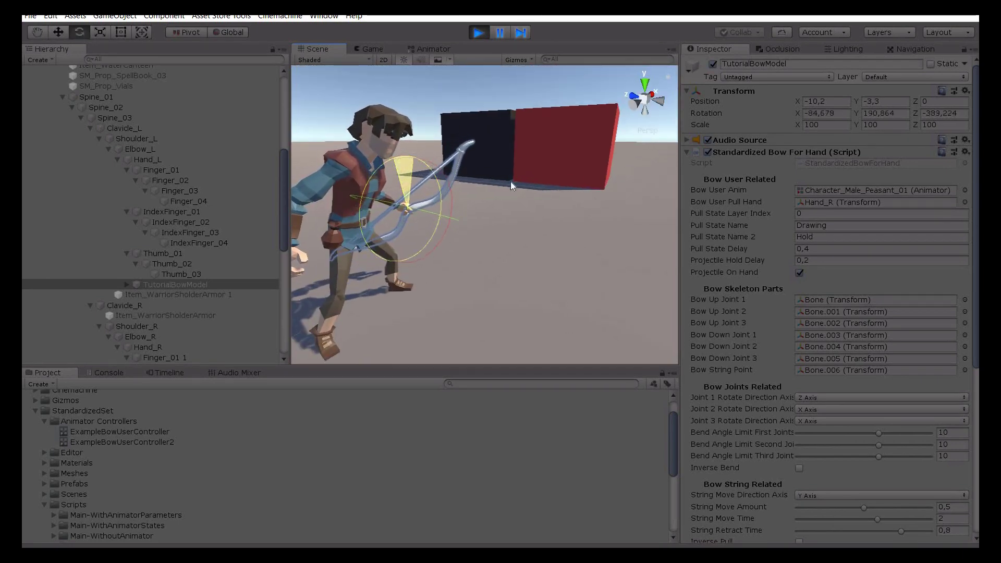
Step: Show the running Game view and read through the bow script's user, string, physics and projectile settings
click(373, 49)
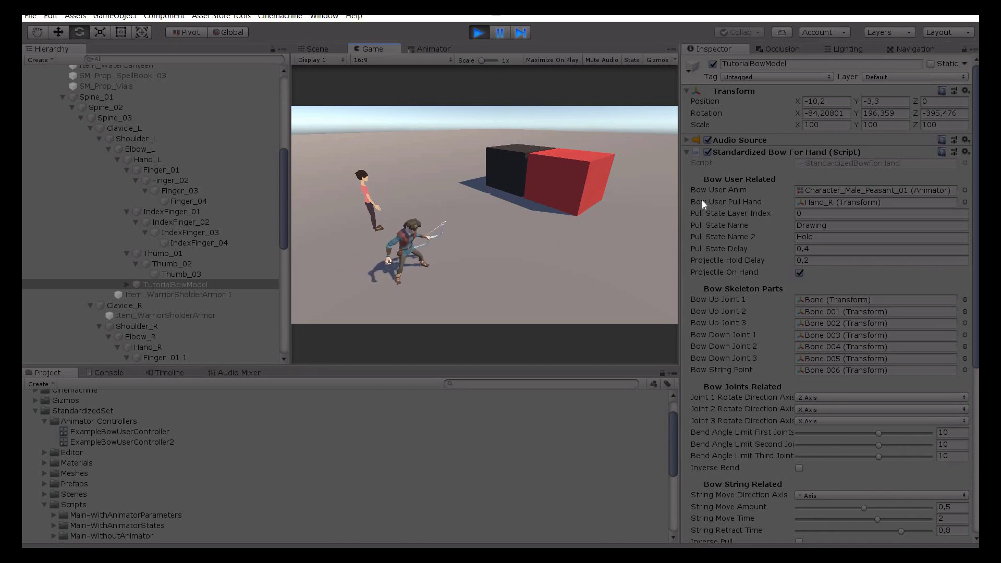
scroll(774, 199, down, 10)
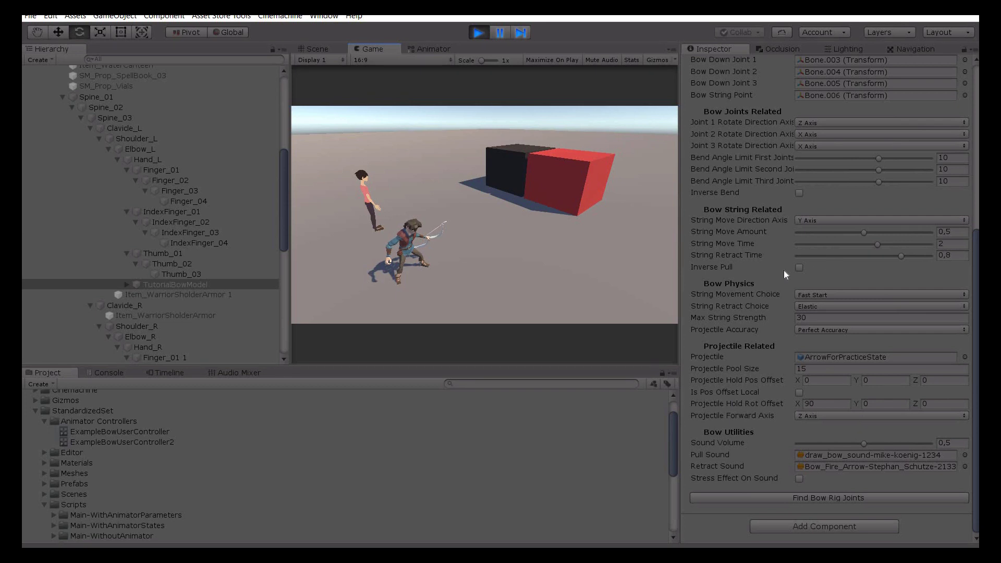
scroll(800, 159, up, 2)
scroll(733, 239, up, 10)
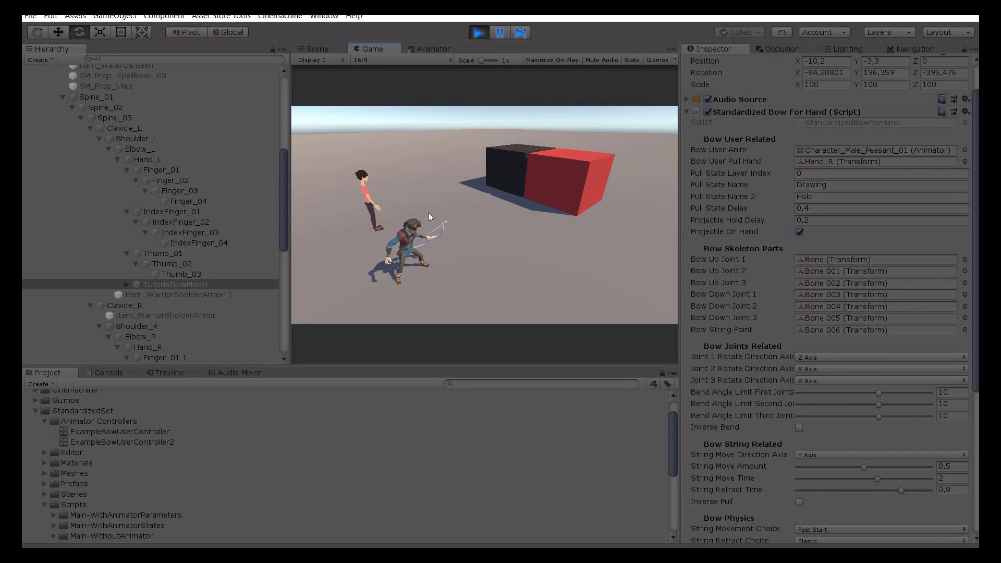
Step: Test drawing the rotated bow in the Game view with Projectile On Hand enabled
click(559, 184)
click(799, 233)
click(515, 246)
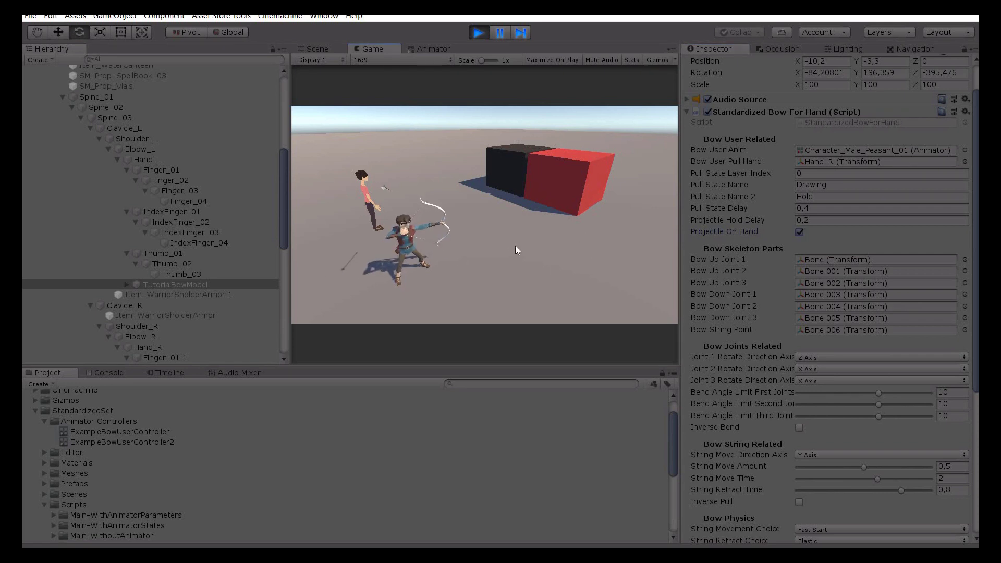
Step: Select the ArrowForPracticeState clone in the Scene view and reset its position to 0, 0, 0
scroll(796, 257, down, 10)
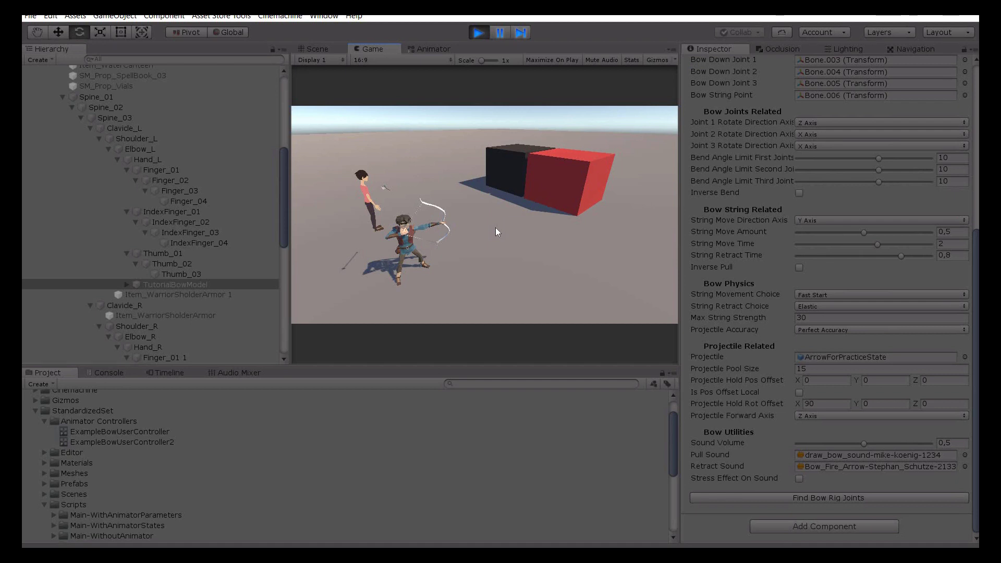
click(316, 48)
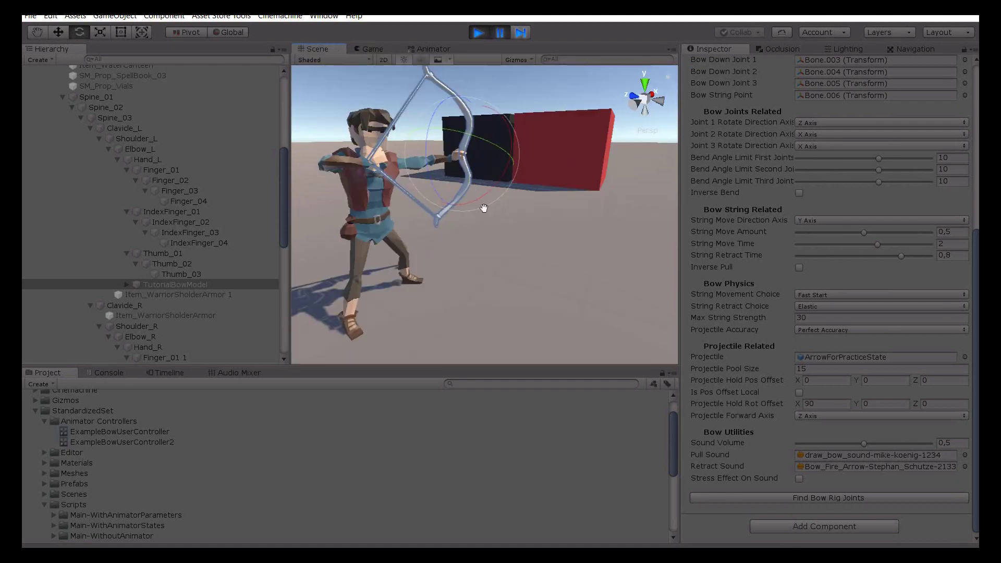
click(455, 109)
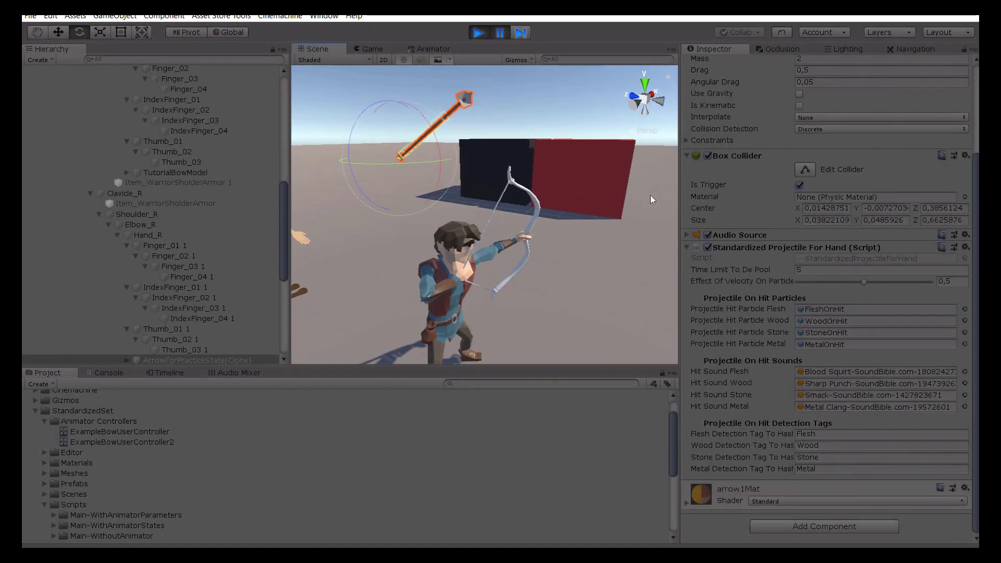
middle_drag(650, 195, 687, 206)
scroll(730, 203, up, 3)
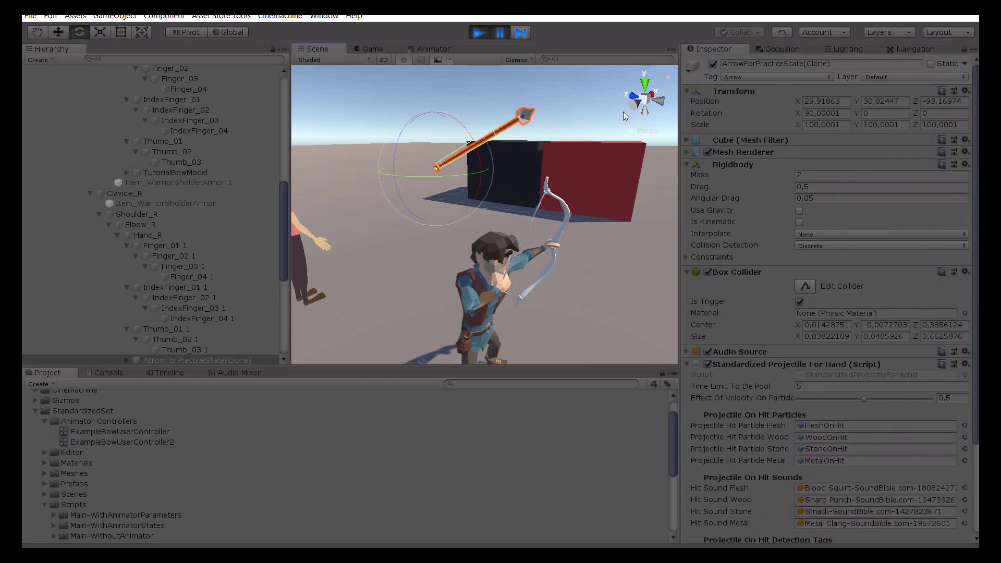
right_click(734, 88)
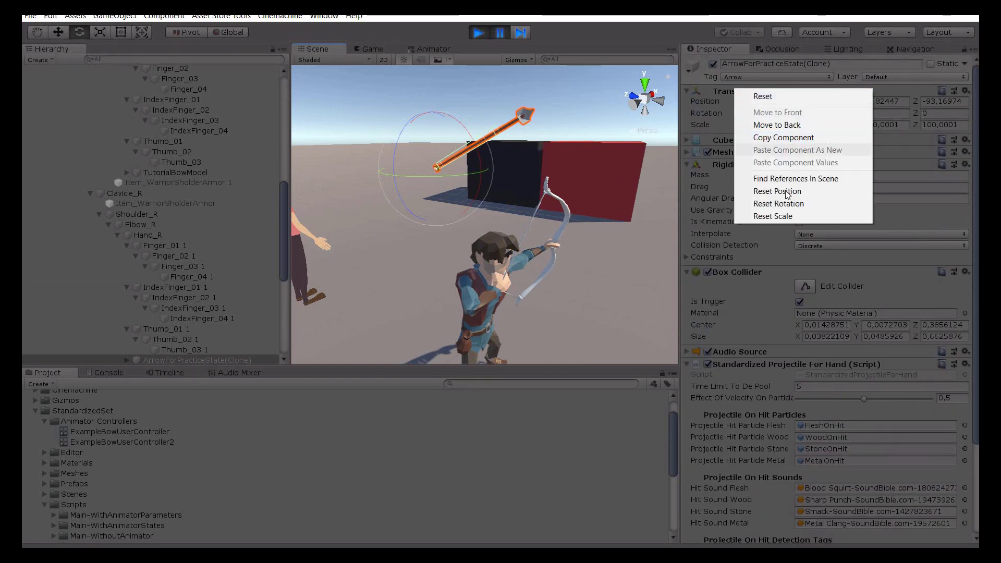
click(743, 193)
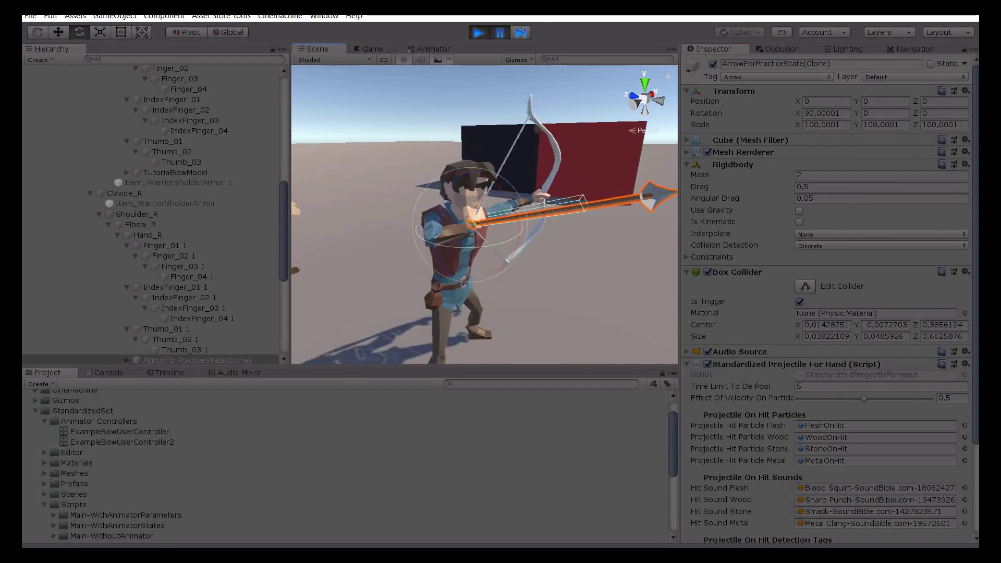
Step: Reselect TutorialBowModel and enable Is Pos Offset Local in its projectile settings
scroll(859, 293, down, 5)
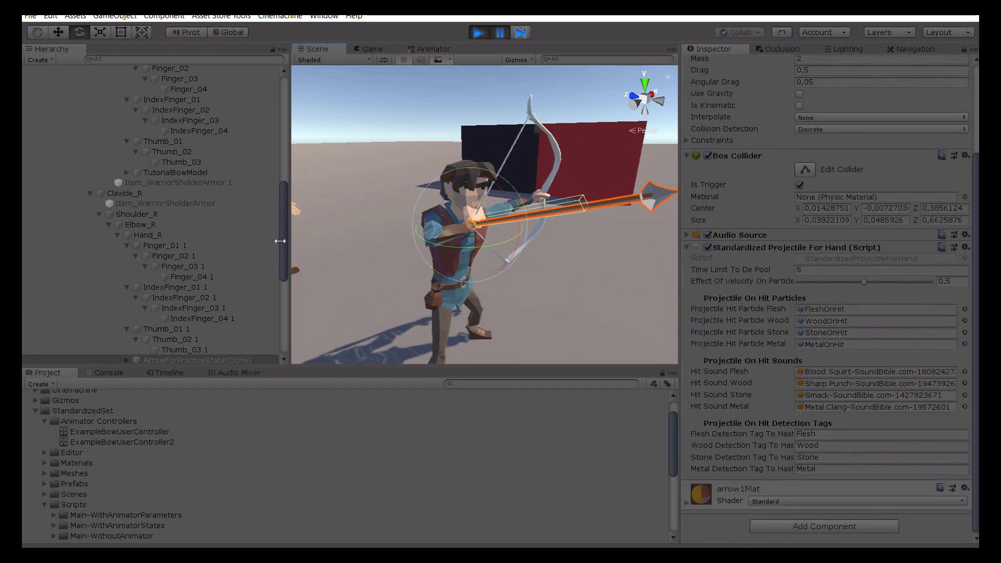
scroll(859, 293, up, 5)
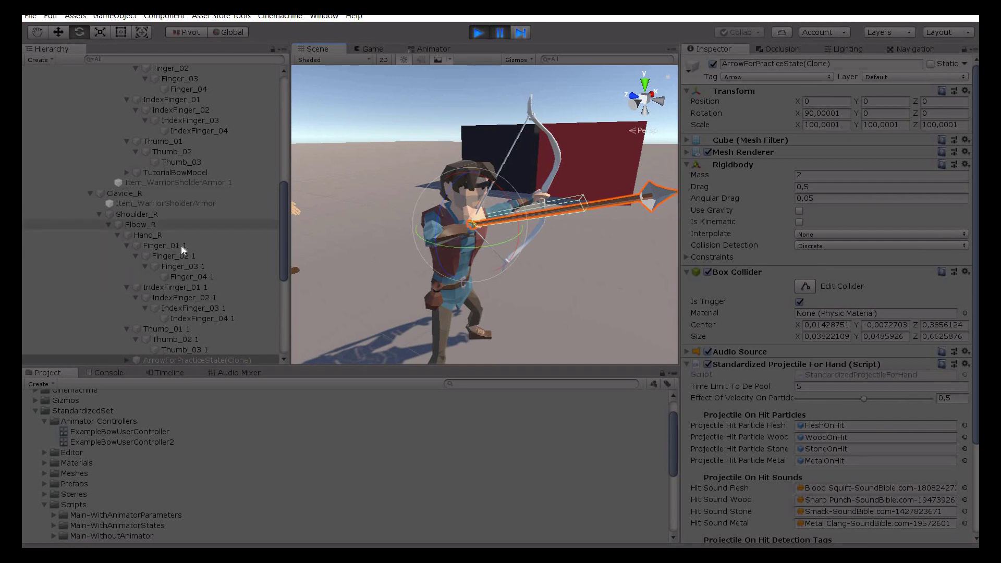
scroll(181, 246, down, 3)
scroll(182, 246, up, 5)
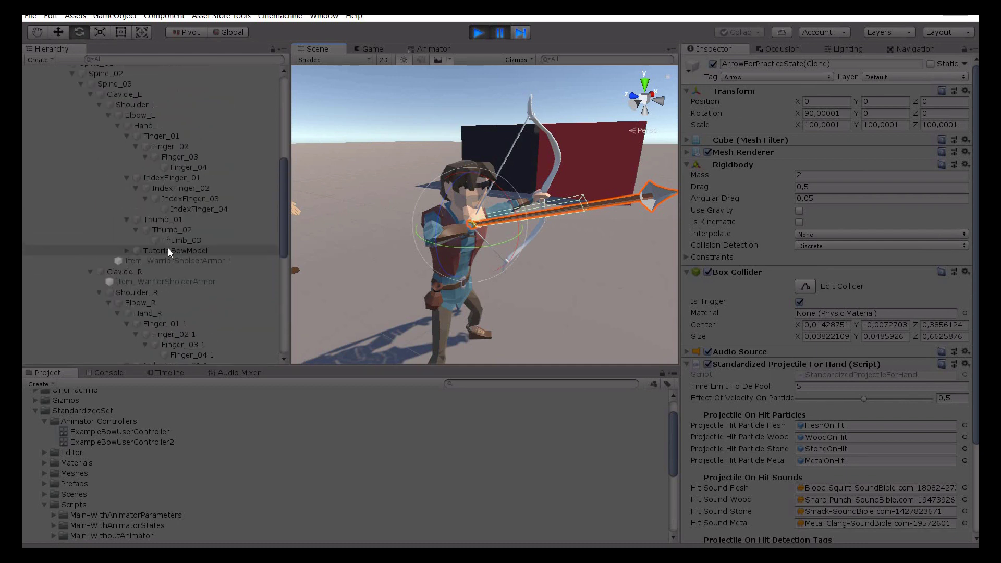
click(141, 274)
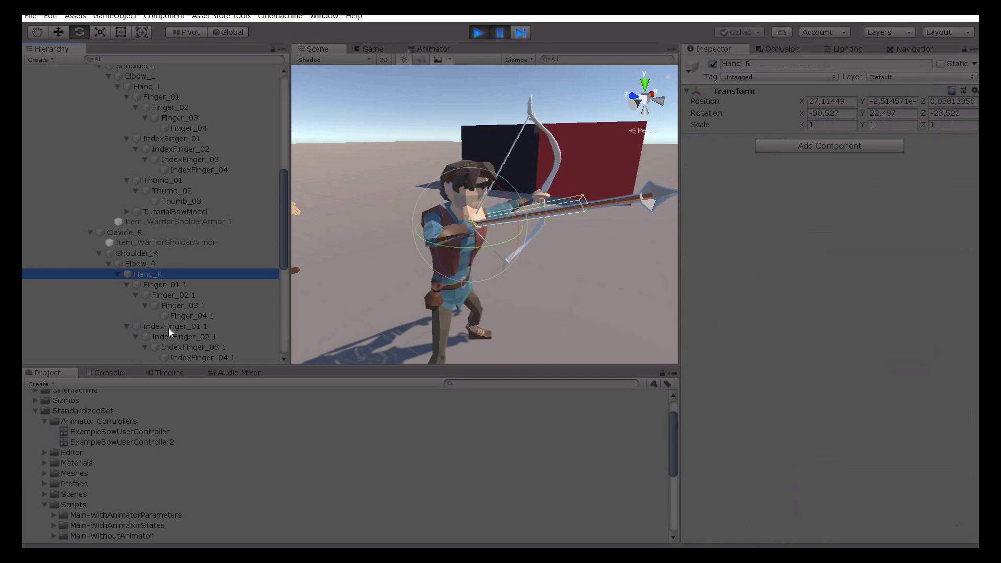
scroll(187, 250, up, 3)
scroll(174, 261, up, 5)
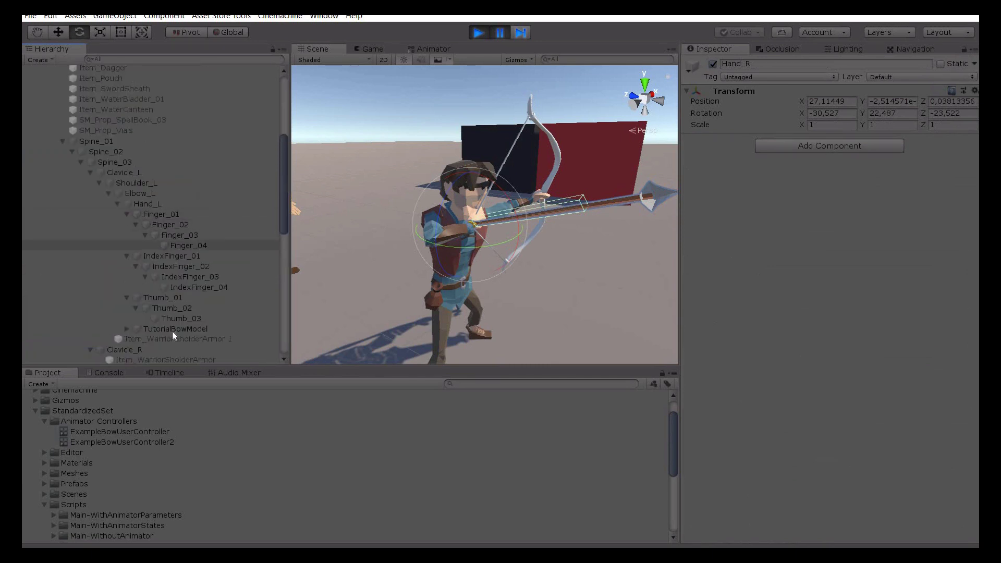
click(173, 328)
scroll(897, 434, down, 5)
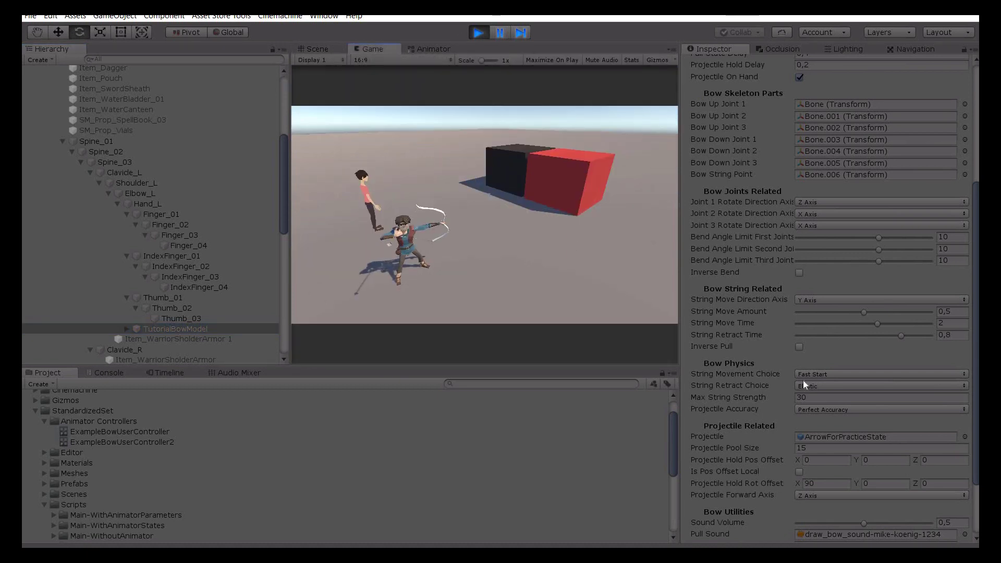
click(799, 472)
Step: Set the bow's Projectile Hold Rot Offset X to 0 and draw the bow again
scroll(777, 308, down, 3)
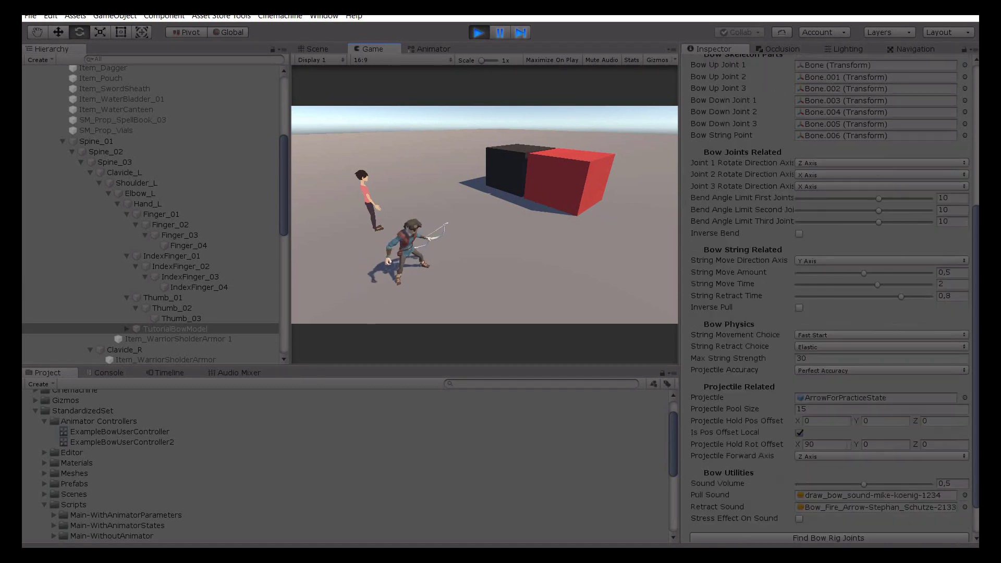
click(848, 445)
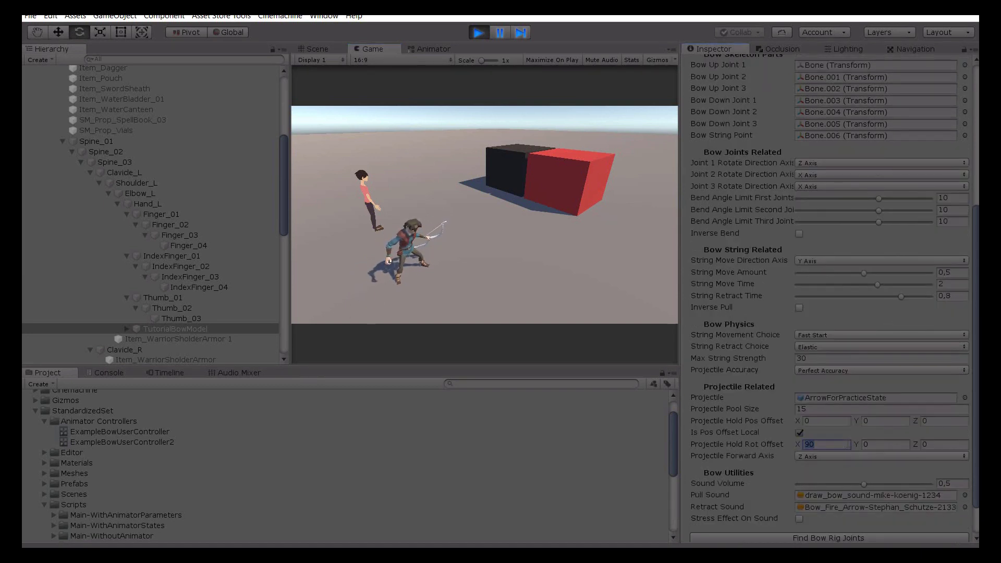
click(531, 211)
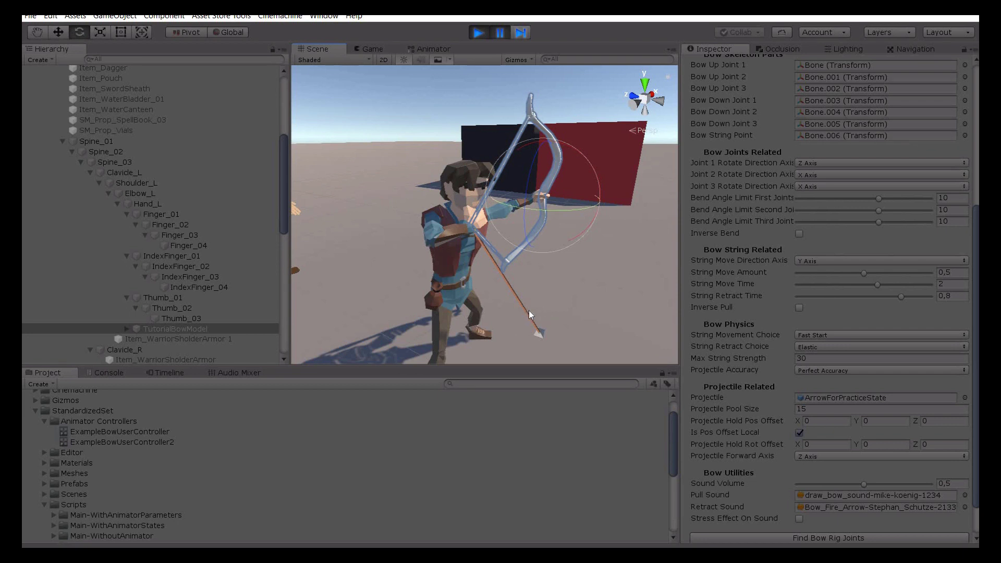
Step: Rotate the arrow clone in the character's hand to about -6, 71, -35 degrees to aim it along the bow
click(527, 311)
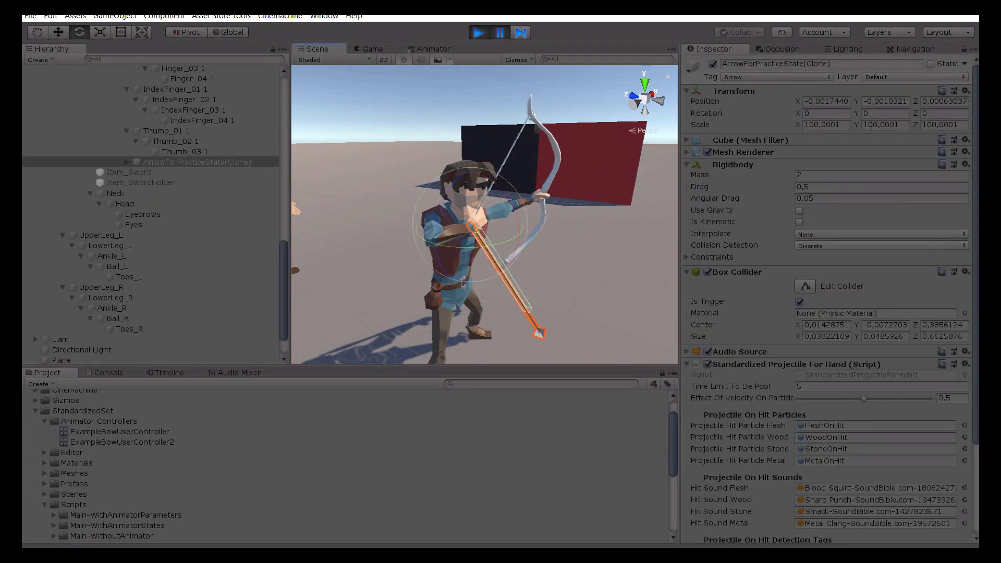
drag(442, 187, 487, 193)
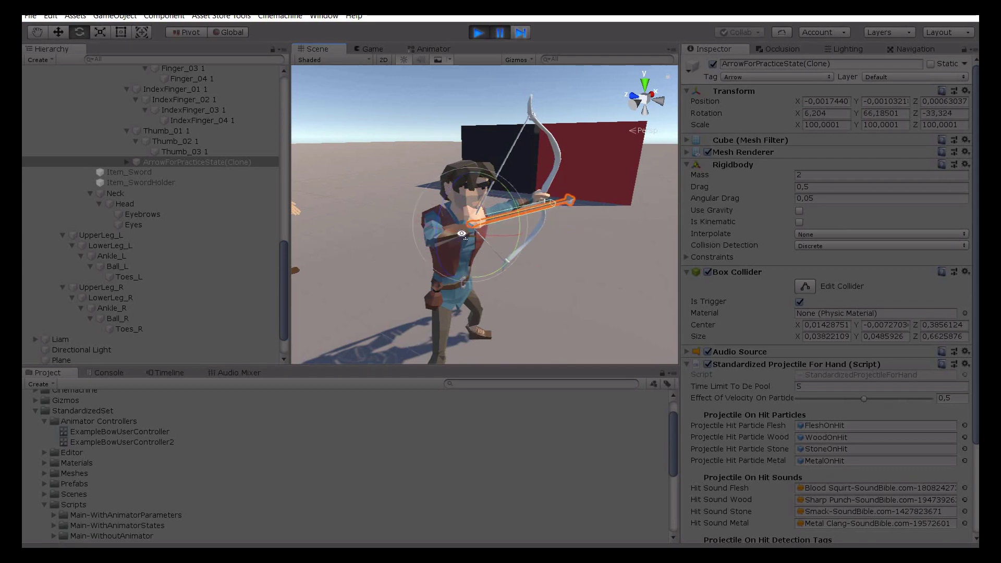
alt+drag(448, 238, 547, 184)
scroll(546, 183, up, 5)
alt+drag(387, 139, 477, 265)
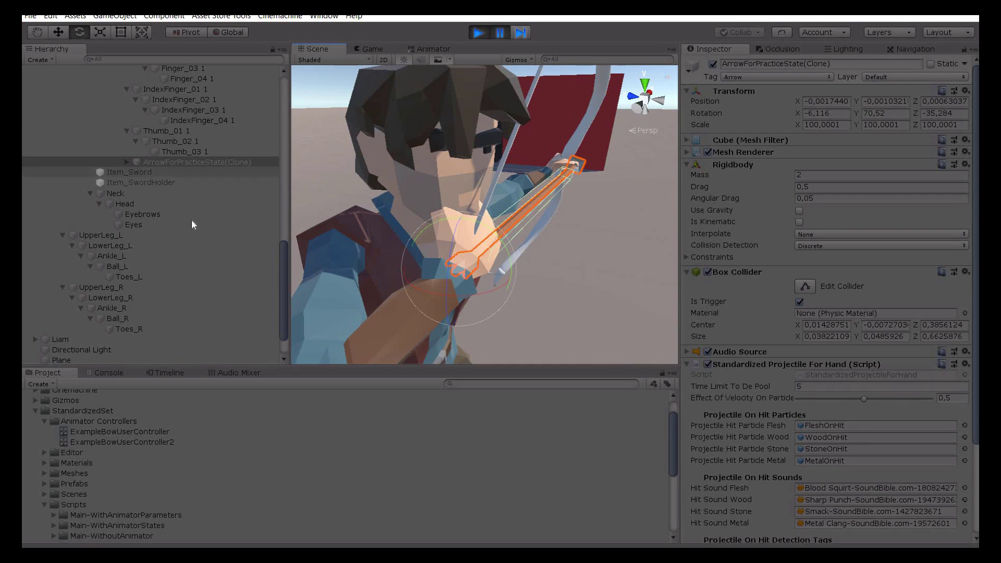
Step: Reselect TutorialBowModel and set its Projectile Hold Rot Offset to X -6, Y 75, Z 35
scroll(196, 178, up, 5)
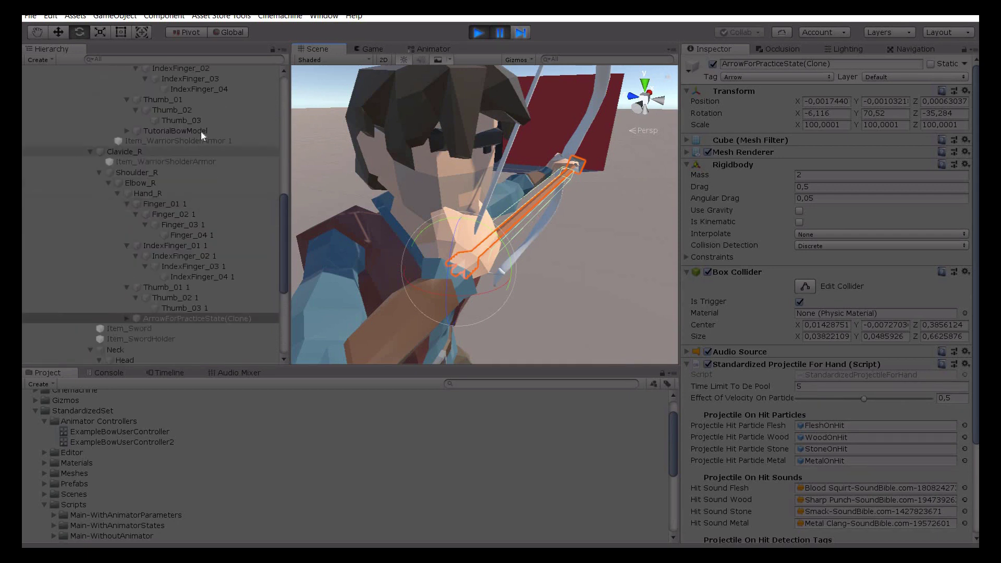
click(201, 131)
scroll(845, 380, down, 8)
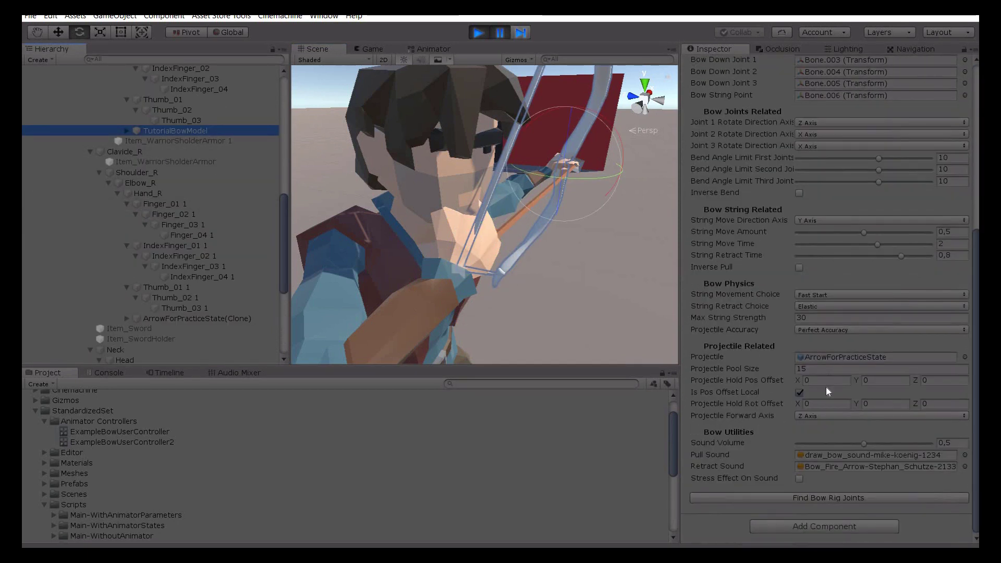
click(827, 404)
text(-)
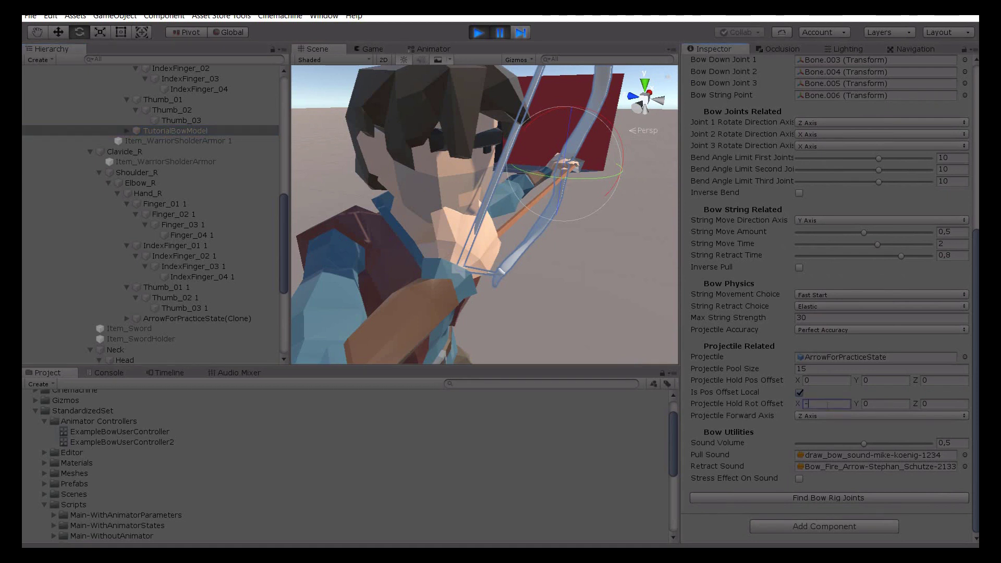
text(6)
key(Tab)
key(Tab)
text(3)
Step: Recheck the arrow clone's rotation, and open the Y value of TutorialBowModel's Projectile Hold Rot Offset for editing
click(522, 219)
click(525, 207)
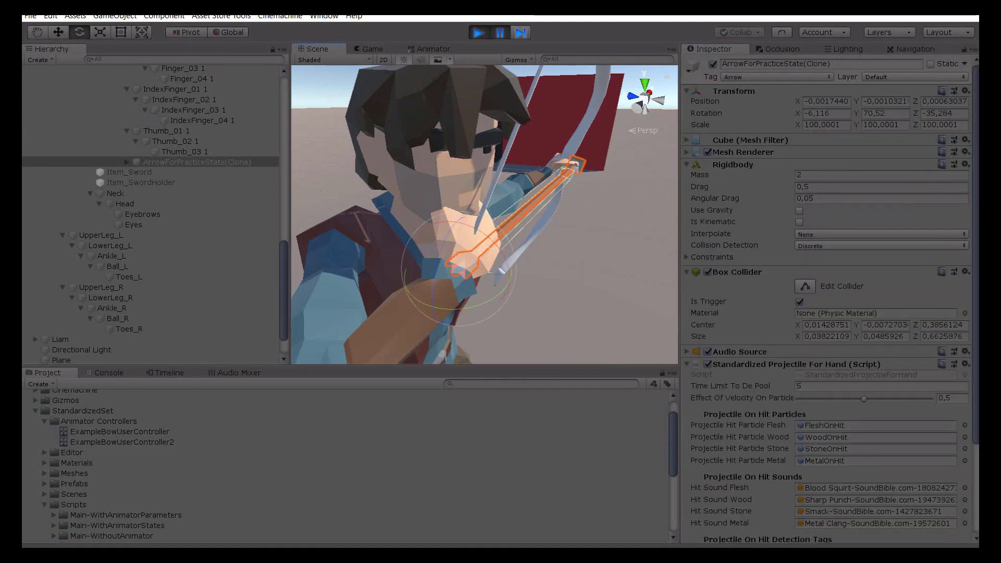
scroll(184, 120, up, 5)
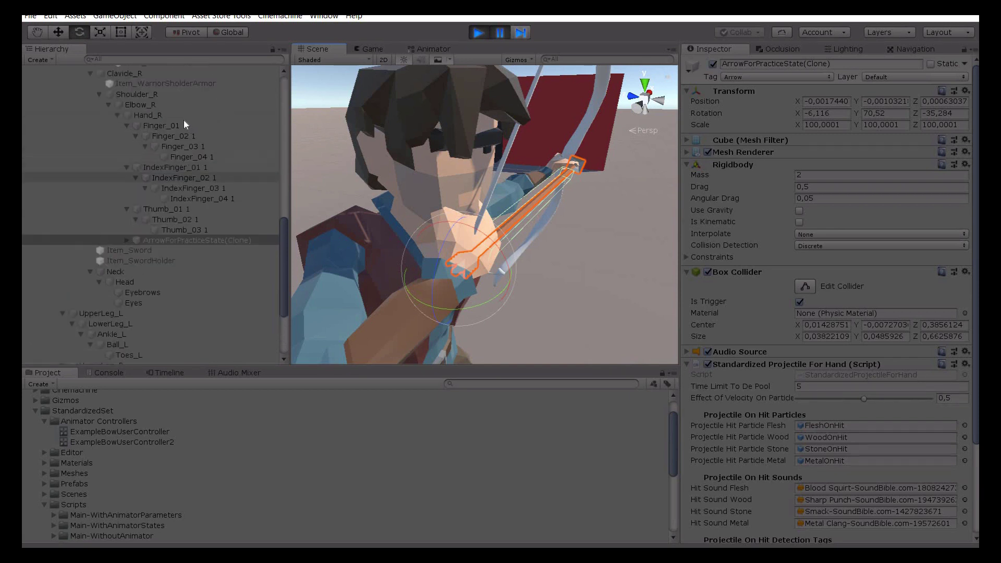
click(186, 91)
scroll(829, 261, down, 5)
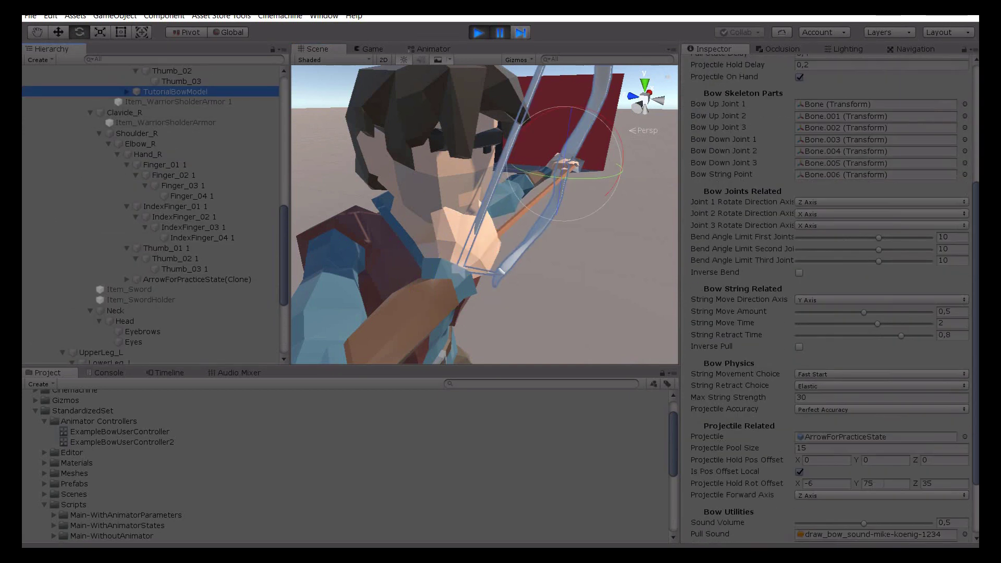
click(884, 484)
Step: Copy the tuned Standardized Bow For Hand component from TutorialBowModel and stop play mode
scroll(799, 264, up, 6)
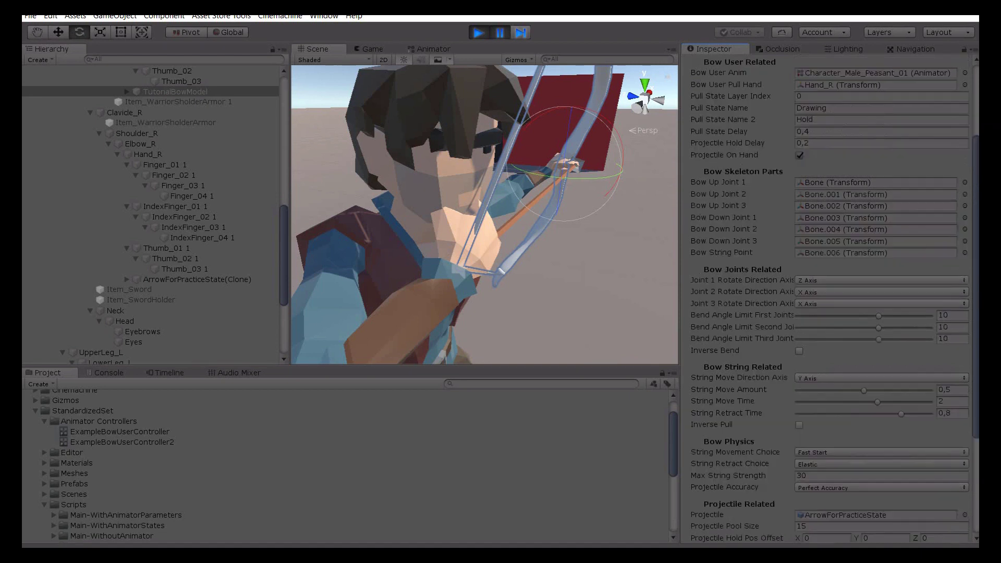
click(966, 152)
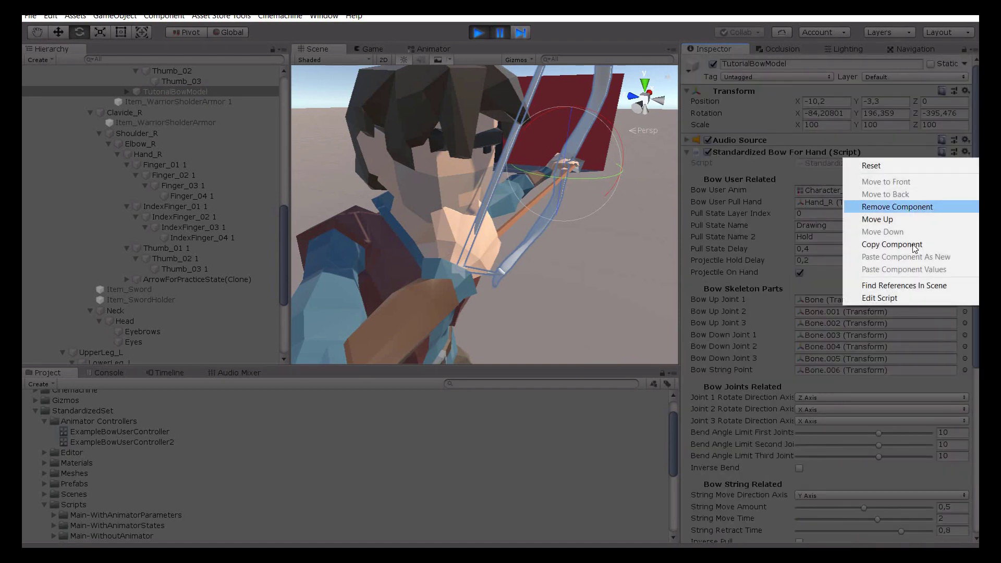
click(887, 244)
click(474, 36)
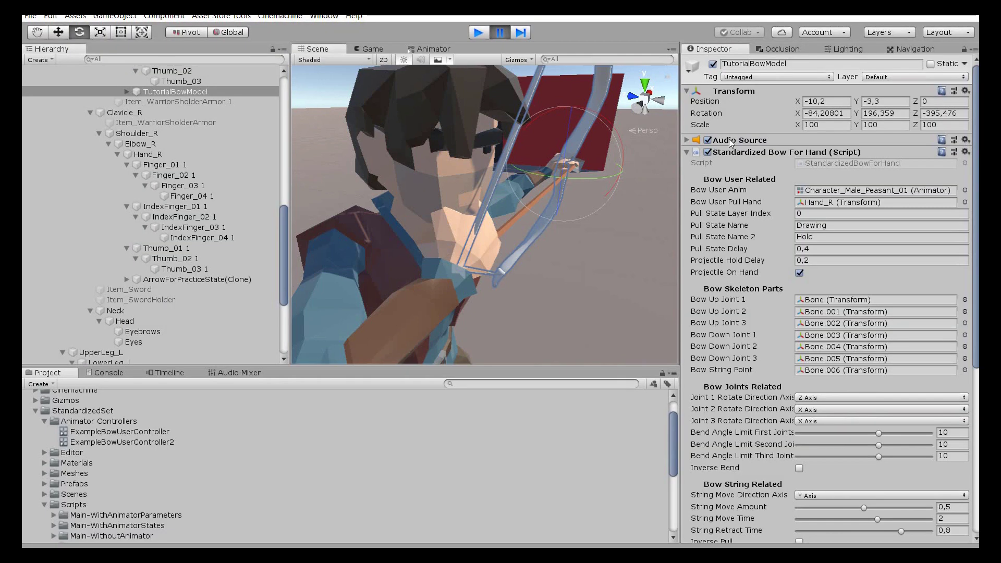
key(ctrl+p)
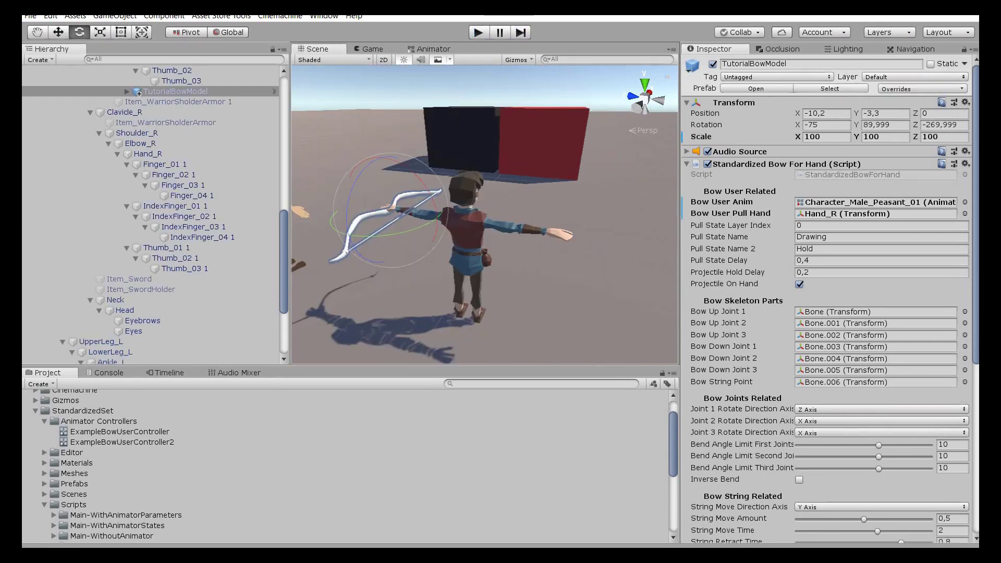
Step: Paste the copied values into TutorialBowModel's Standardized Bow For Hand component and start play mode
click(967, 162)
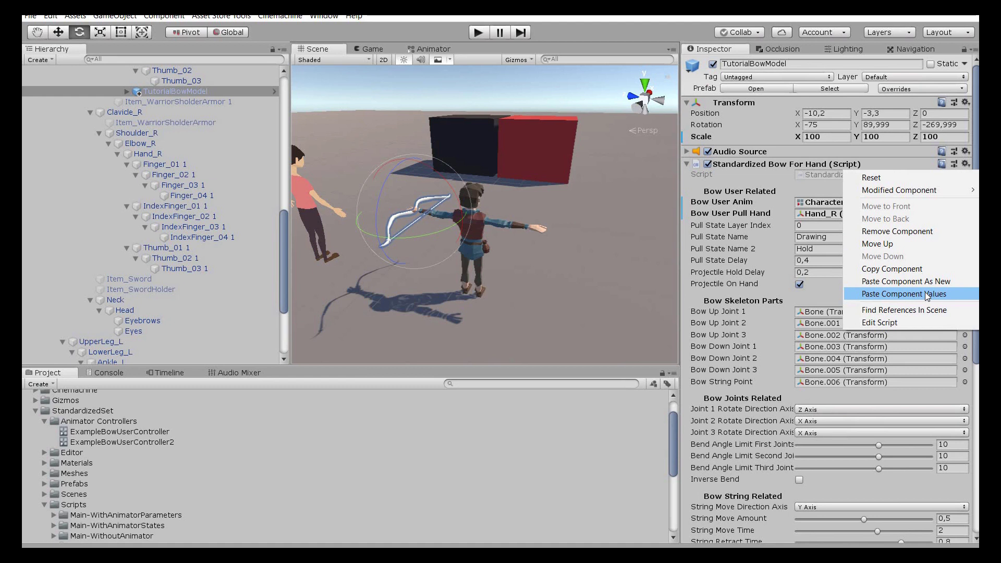
click(865, 295)
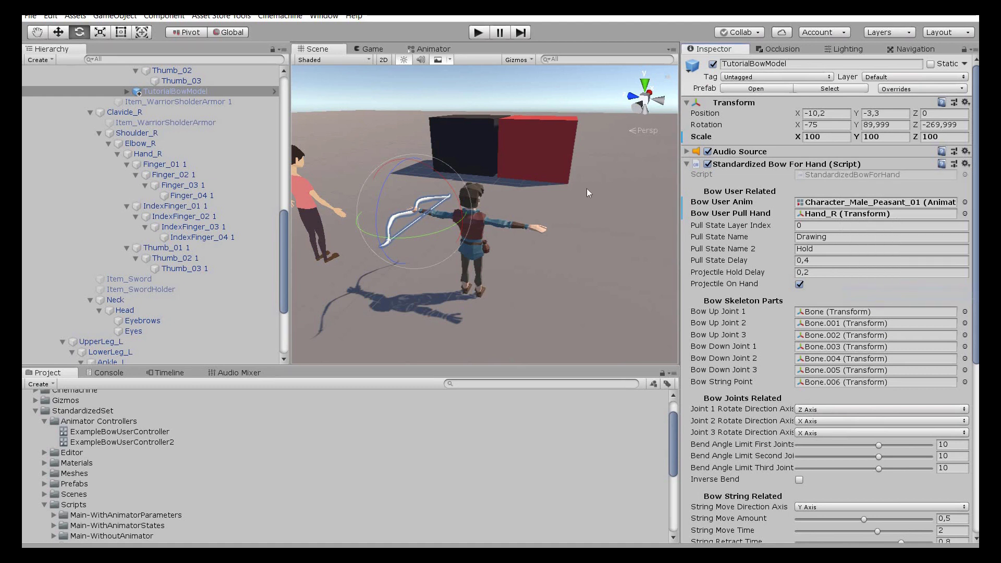
click(478, 33)
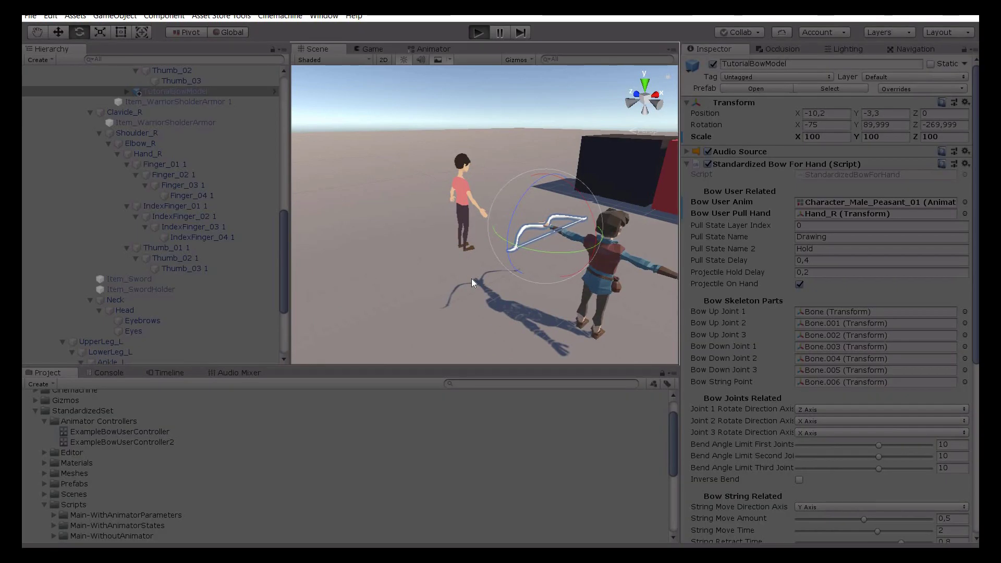